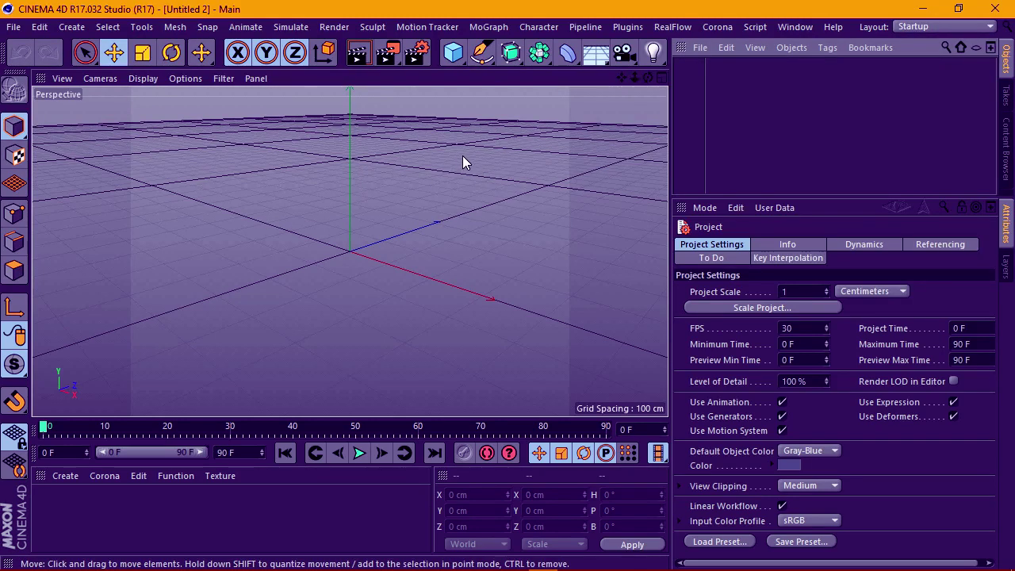
# Add a sphere primitive with 50 segments.
pyautogui.click(444, 57)
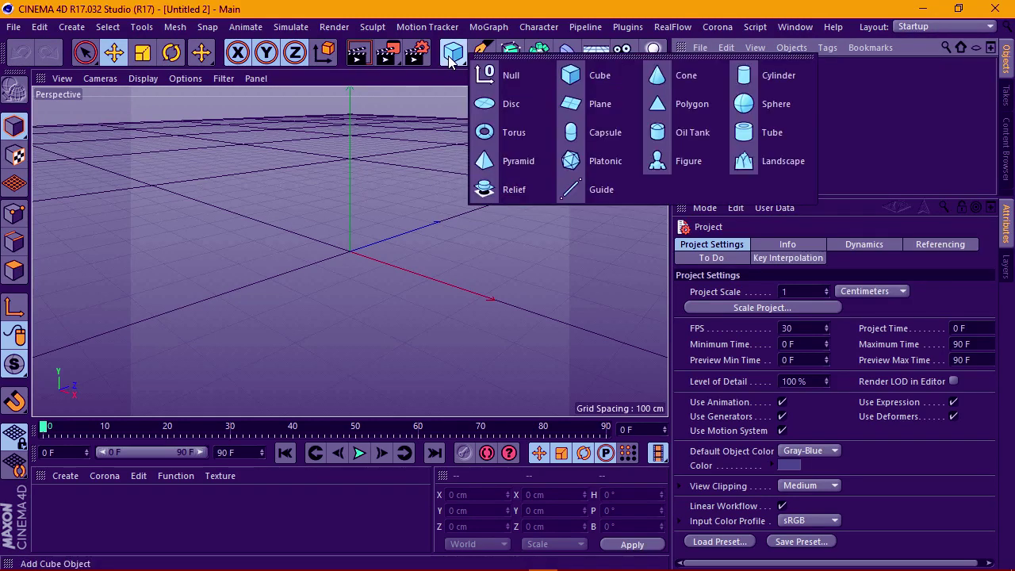
pyautogui.click(757, 104)
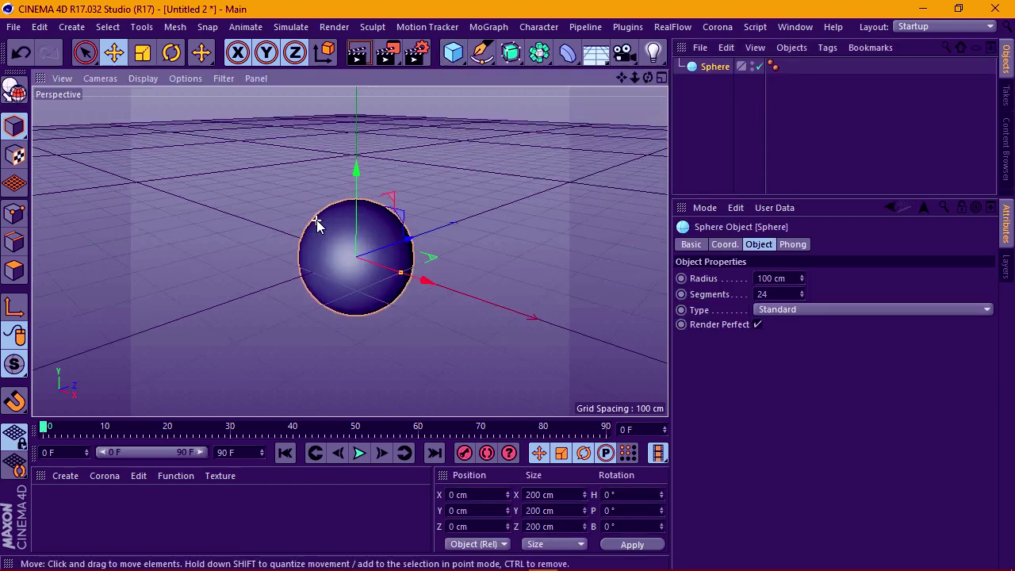
pyautogui.click(781, 295)
pyautogui.write('50')
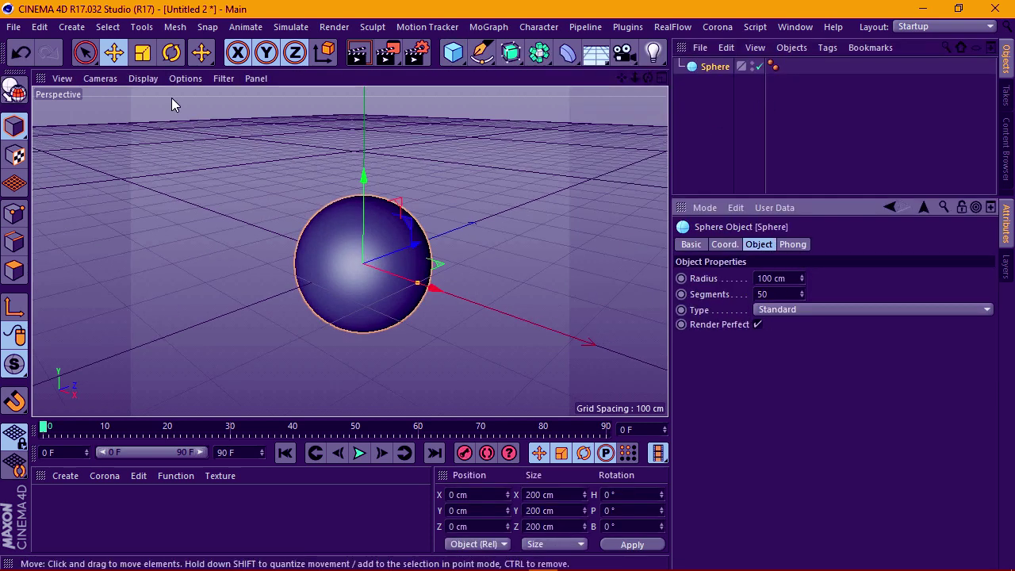
# Switch the viewport display to Gouraud Shading (Lines).
pyautogui.click(147, 80)
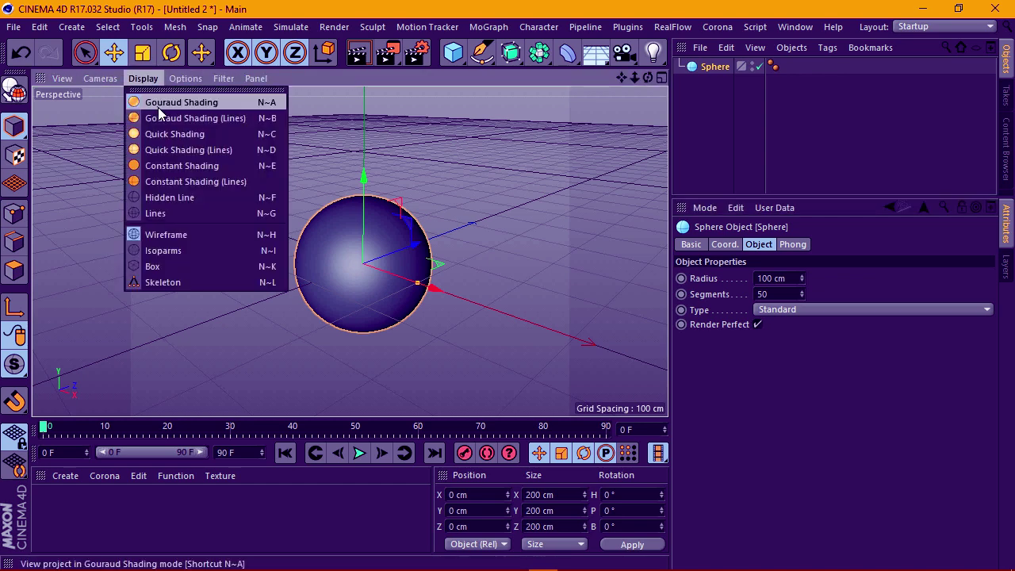
pyautogui.click(171, 118)
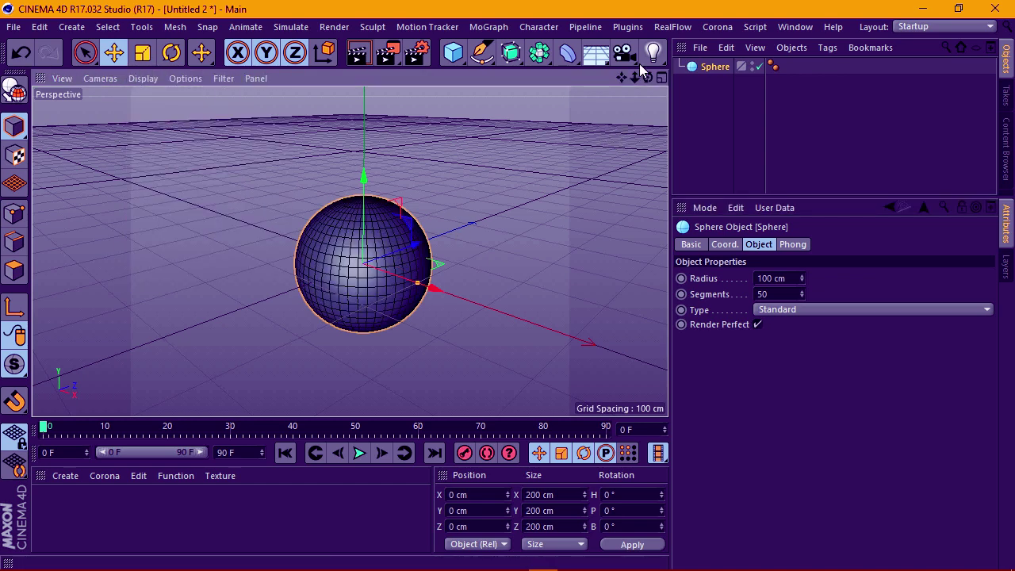
pyautogui.click(626, 27)
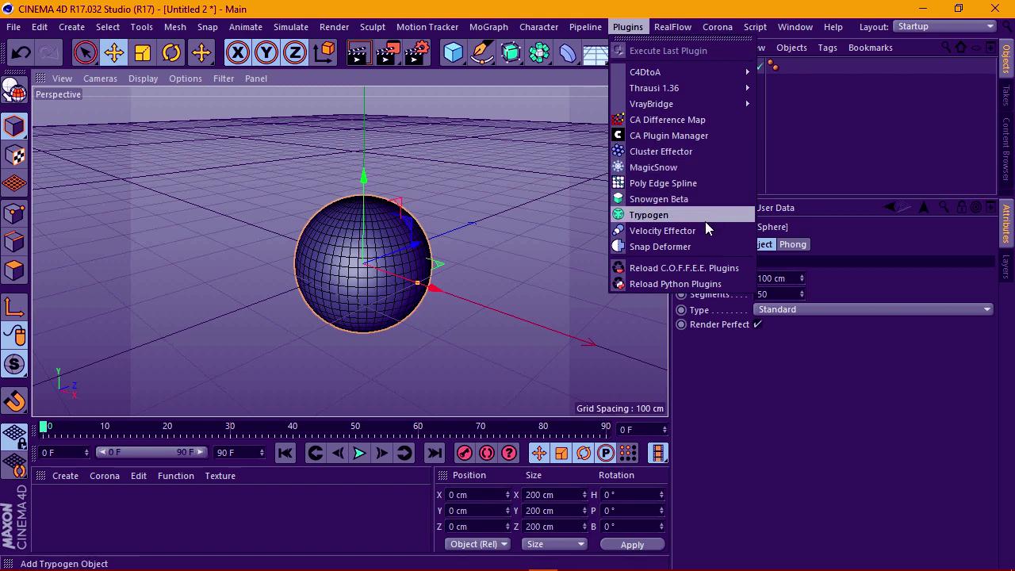
# Add a Snap Deformer from Plugins and nest it under the Sphere.
pyautogui.click(651, 241)
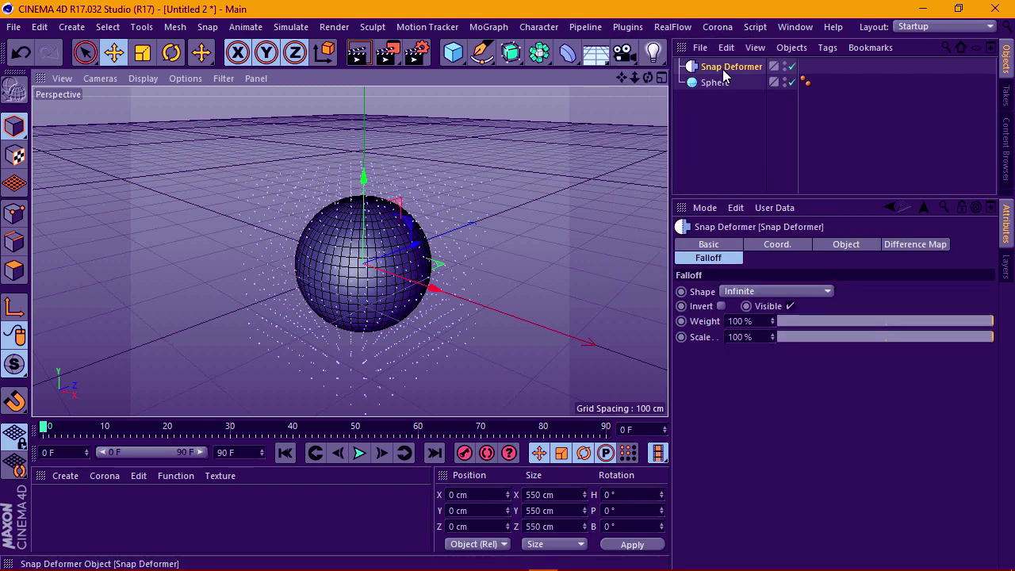
pyautogui.moveTo(722, 69); pyautogui.dragTo(730, 76)
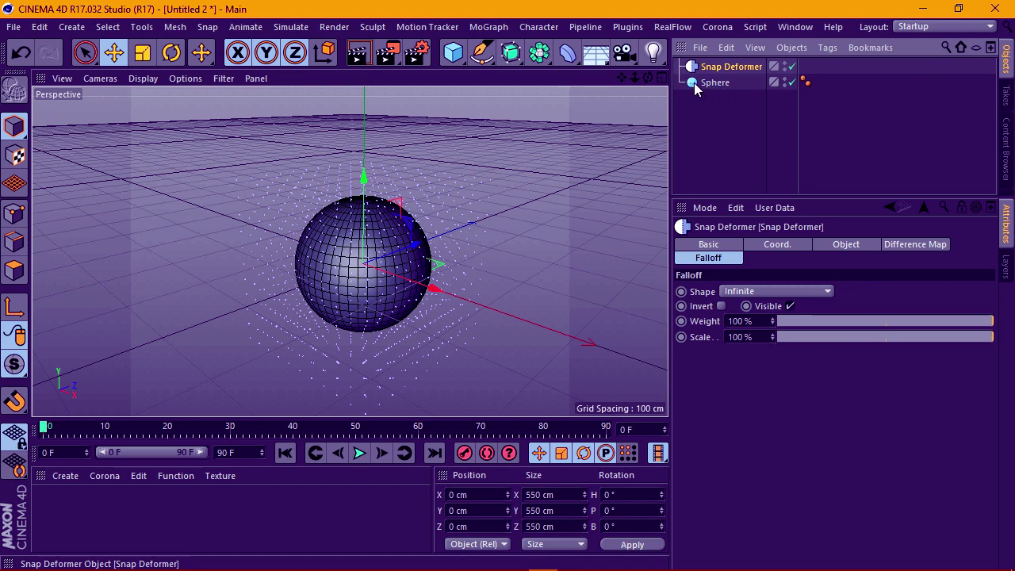
pyautogui.moveTo(695, 88); pyautogui.dragTo(695, 84)
pyautogui.scroll(3, 442, 240)
pyautogui.scroll(-2, 442, 242)
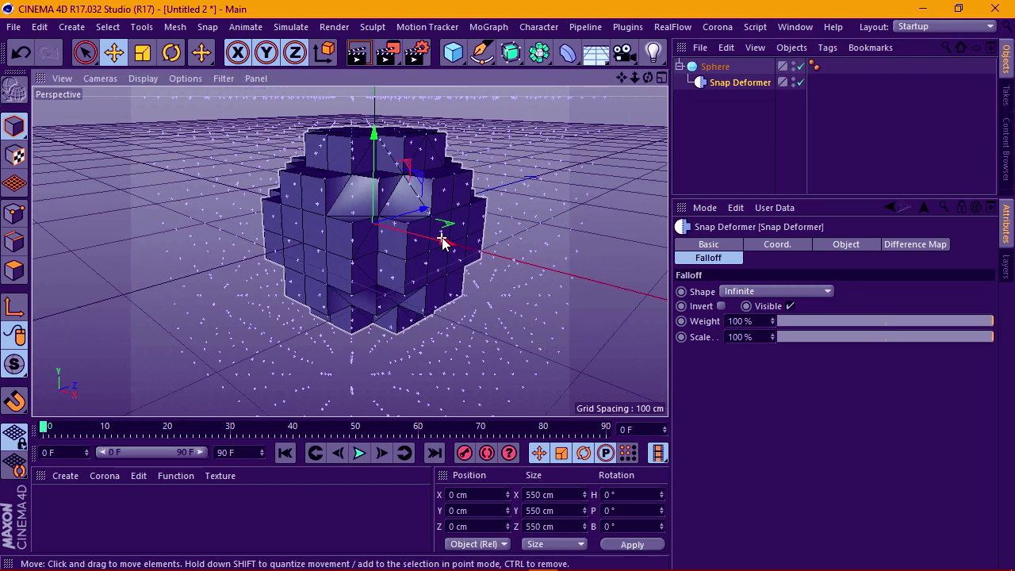
pyautogui.scroll(-3, 442, 241)
# Raise the sphere to 100 segments and switch the viewport to plain Gouraud Shading.
pyautogui.click(703, 71)
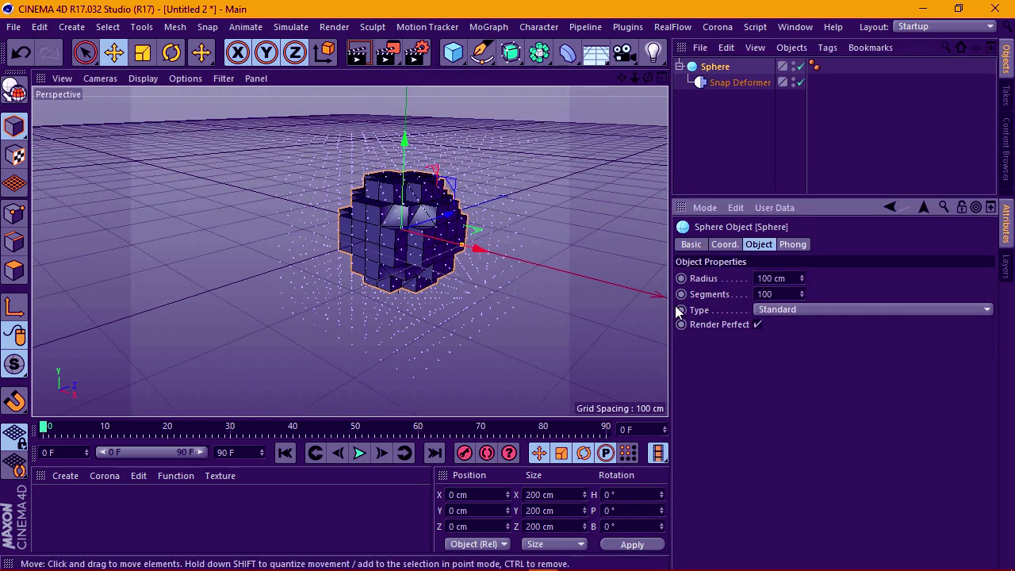
pyautogui.click(143, 79)
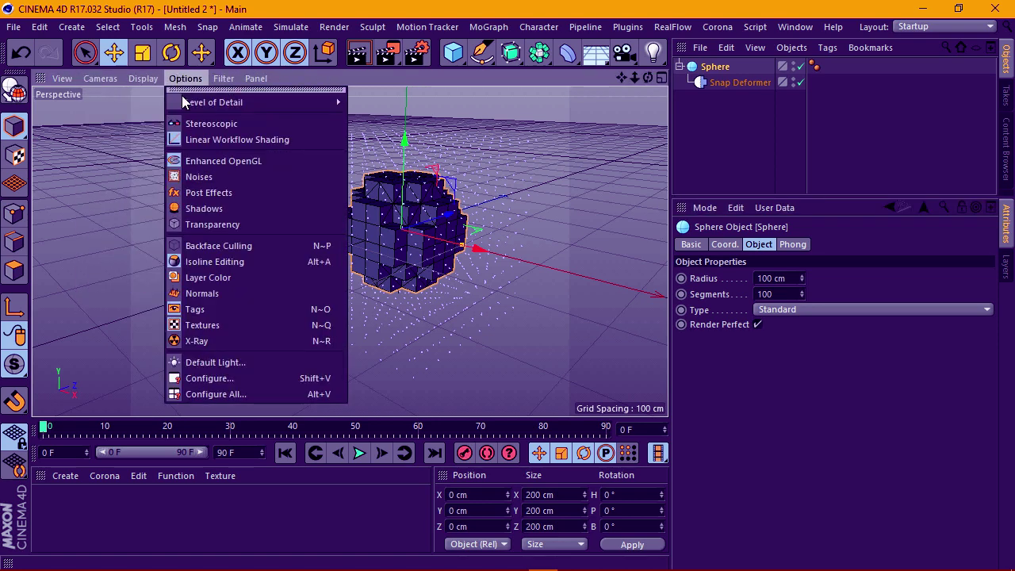
pyautogui.click(148, 99)
pyautogui.scroll(2, 480, 168)
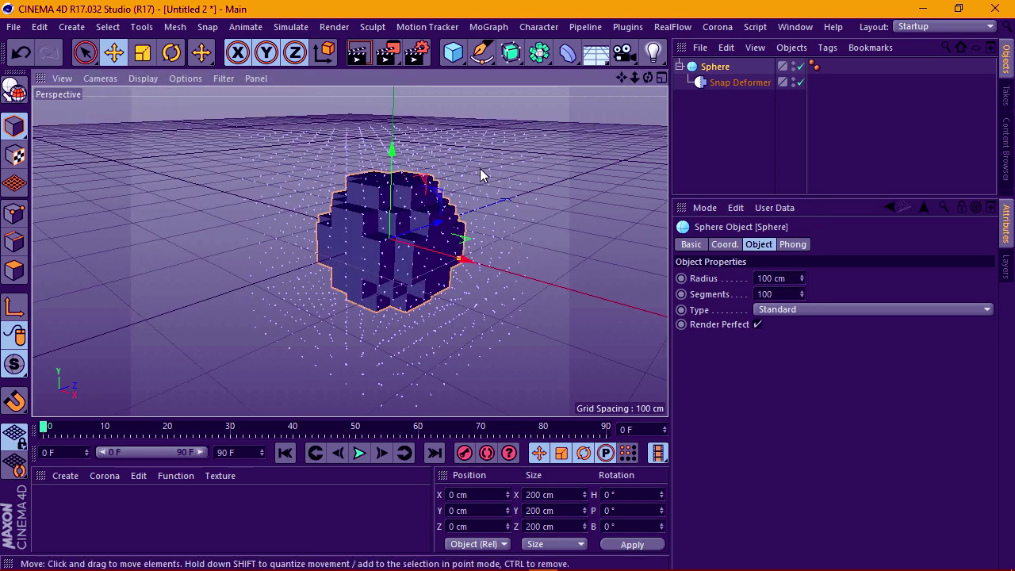
# Slide the Snap Deformer along X to -16.497 cm and orbit to inspect the blocks.
pyautogui.moveTo(458, 256)
pyautogui.mouseDown()
pyautogui.moveTo(448, 266)
pyautogui.moveTo(343, 222)
pyautogui.moveTo(354, 225)
pyautogui.mouseUp()
pyautogui.click(697, 83)
pyautogui.moveTo(648, 77); pyautogui.dragTo(611, 80)
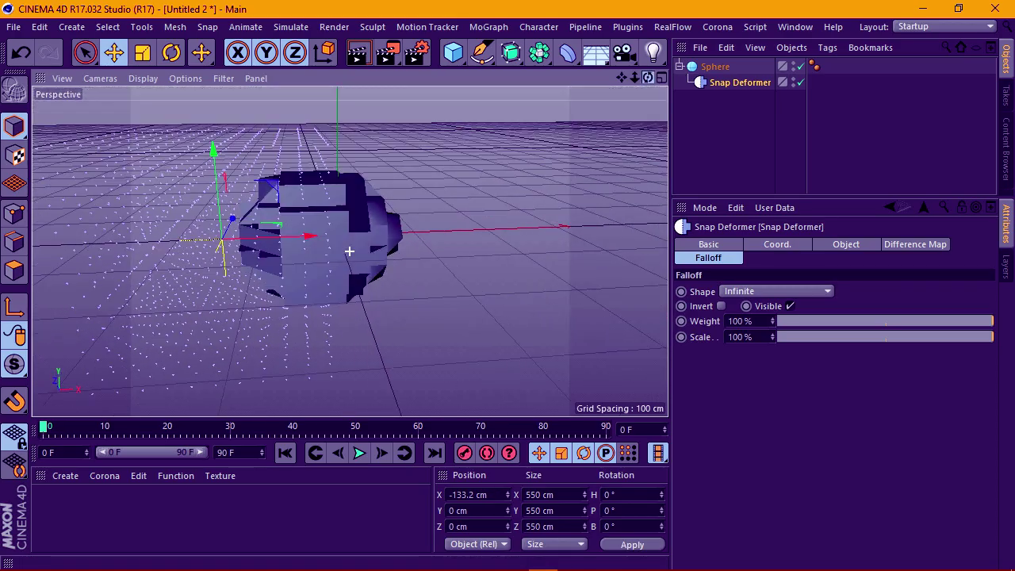
pyautogui.moveTo(349, 250)
pyautogui.keyDown('alt'); pyautogui.mouseDown()
pyautogui.moveTo(333, 238)
pyautogui.moveTo(418, 252)
pyautogui.mouseUp(); pyautogui.keyUp('alt')
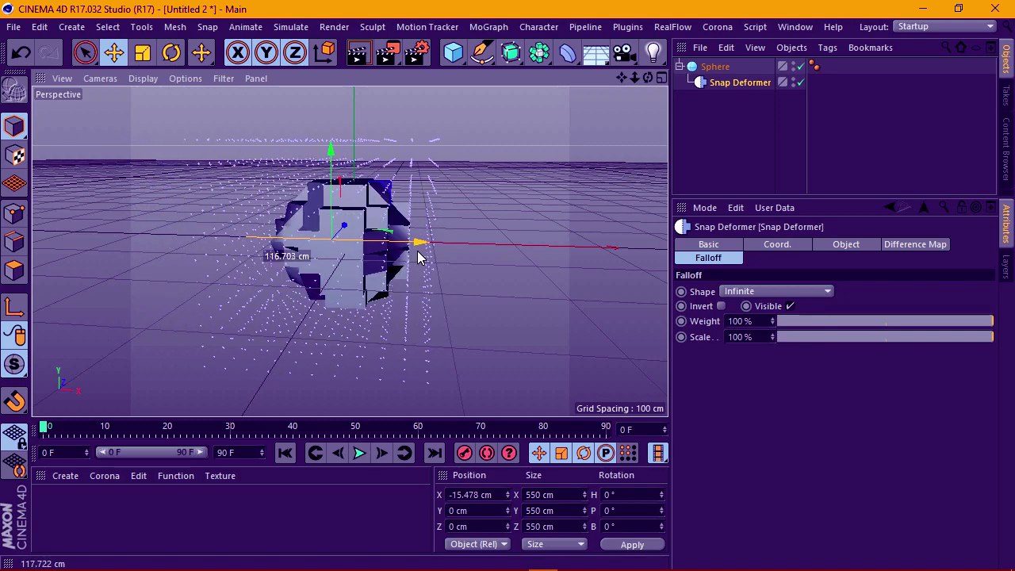
pyautogui.keyDown('alt'); pyautogui.moveTo(333, 238); pyautogui.dragTo(349, 250); pyautogui.keyUp('alt')
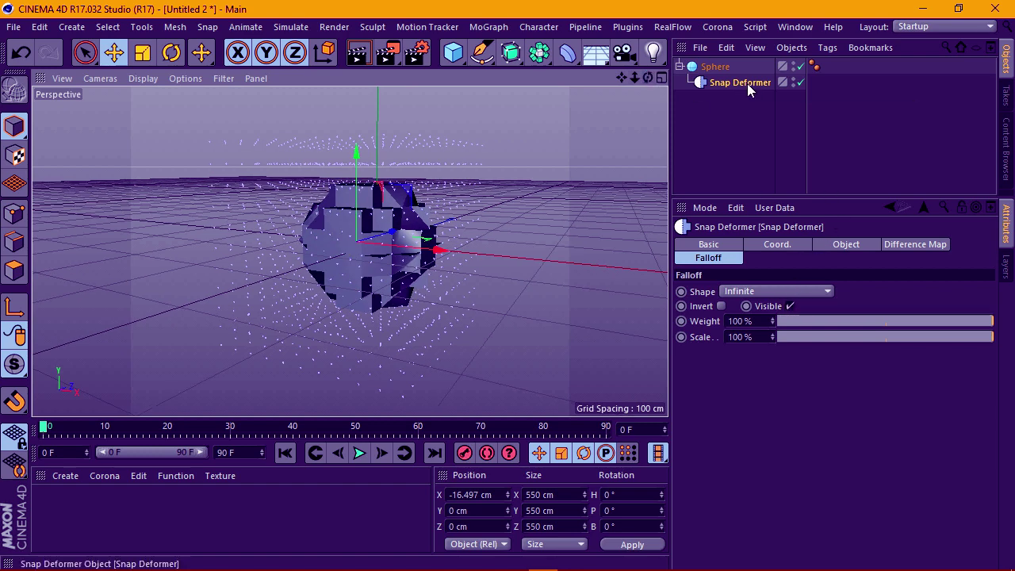
# Set the Snap Deformer's grid size to 25, 17 and 0 cm.
pyautogui.click(866, 241)
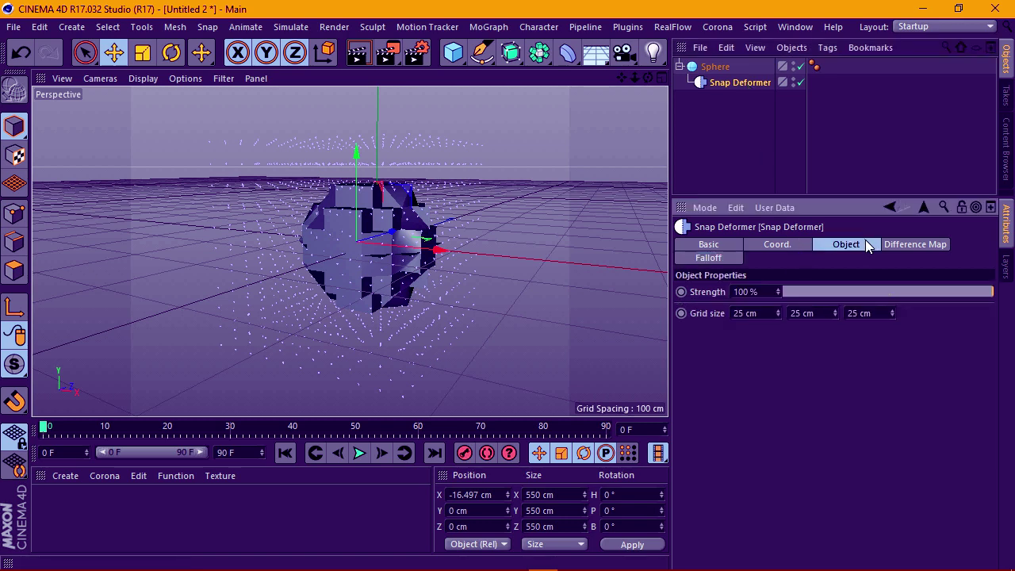
pyautogui.click(774, 319)
pyautogui.moveTo(777, 313); pyautogui.dragTo(836, 269)
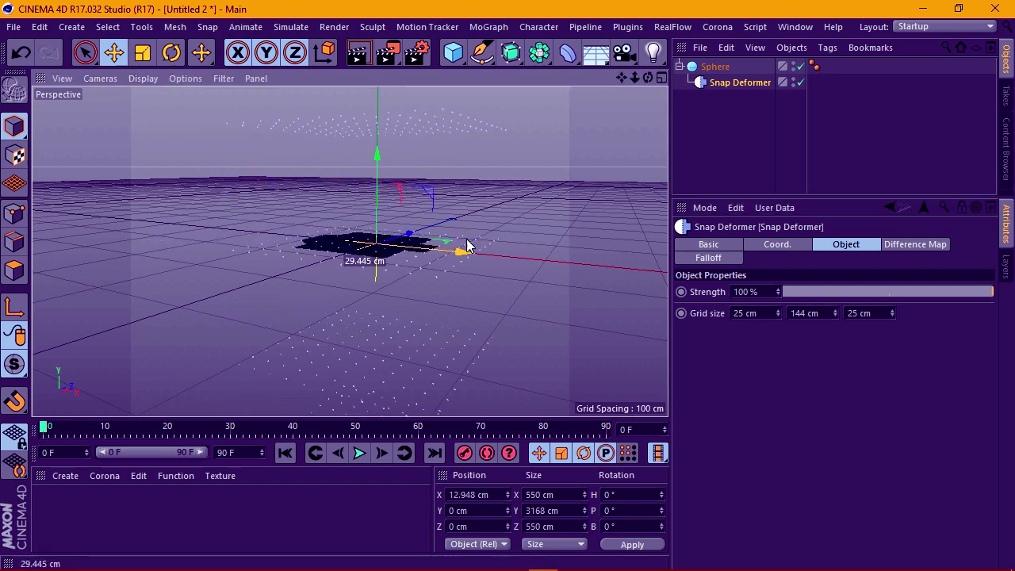
pyautogui.moveTo(835, 313); pyautogui.dragTo(836, 357)
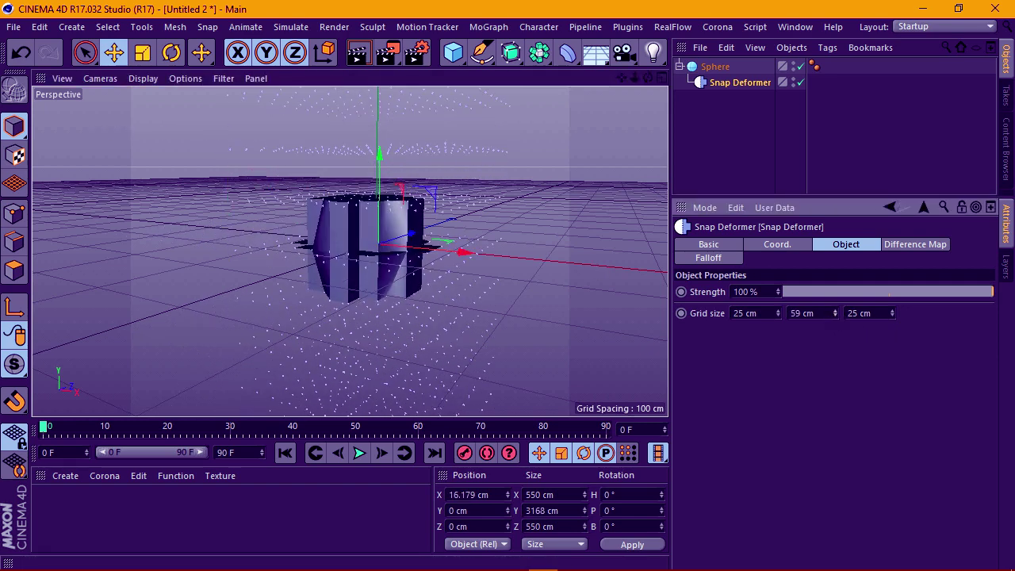
pyautogui.moveTo(835, 314)
pyautogui.mouseDown()
pyautogui.moveTo(835, 333)
pyautogui.moveTo(834, 317)
pyautogui.moveTo(892, 349)
pyautogui.mouseUp()
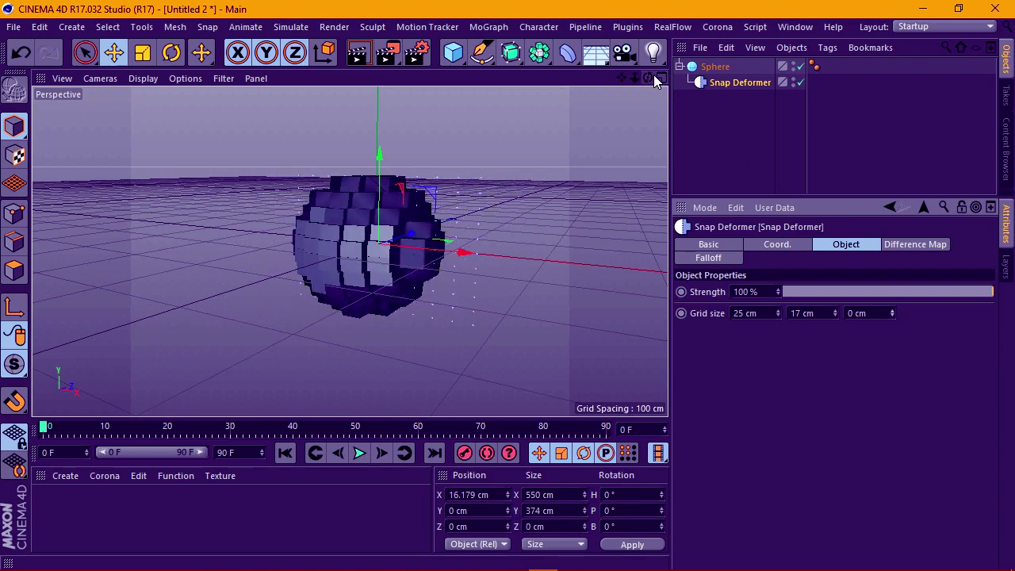
# Orbit the view and move the Snap Deformer to X -378.514 cm.
pyautogui.moveTo(648, 78); pyautogui.dragTo(555, 111)
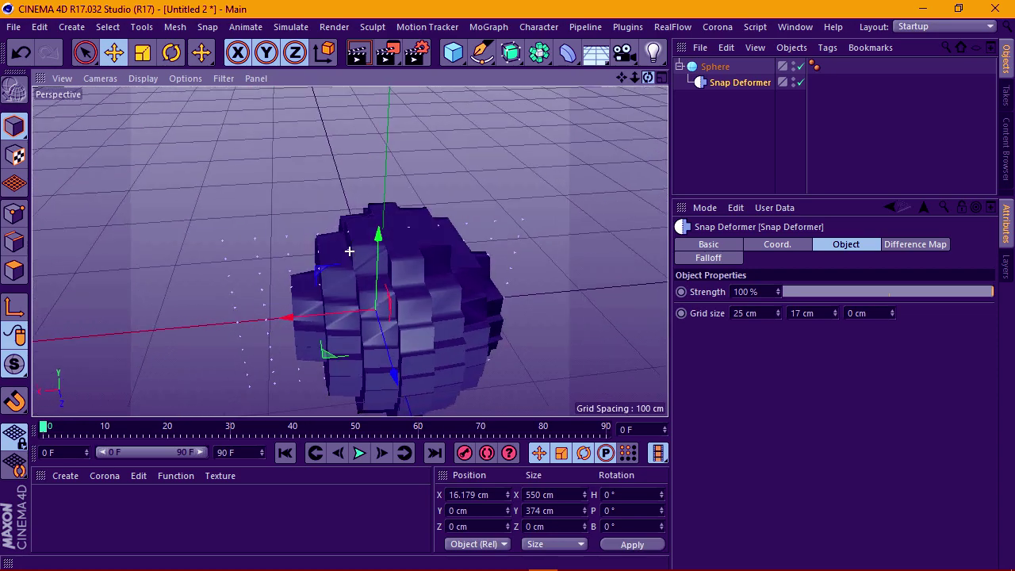
pyautogui.moveTo(349, 250); pyautogui.dragTo(653, 75)
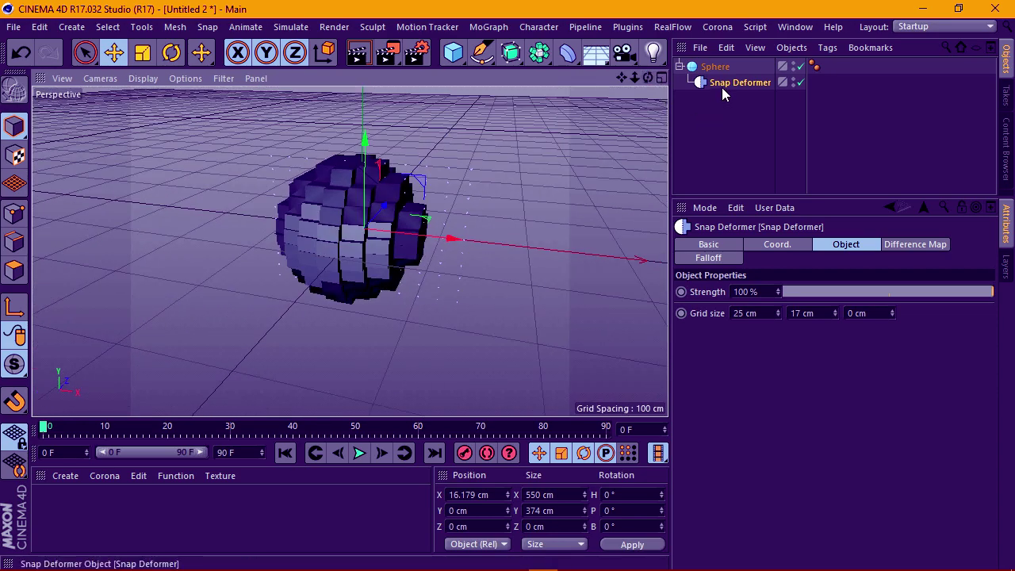
pyautogui.moveTo(449, 237)
pyautogui.mouseDown()
pyautogui.moveTo(285, 222)
pyautogui.moveTo(423, 206)
pyautogui.moveTo(182, 201)
pyautogui.mouseUp()
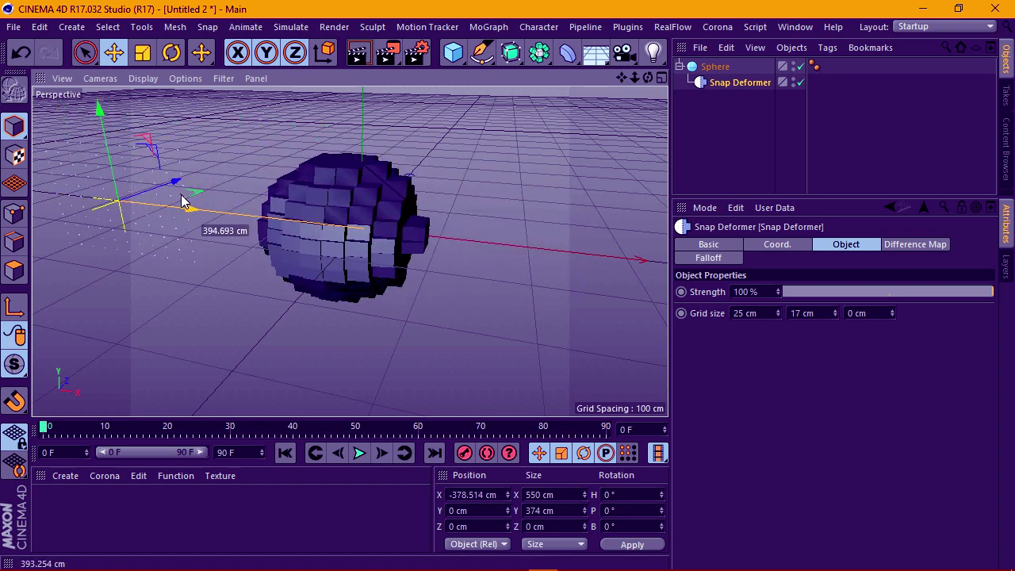
# Keyframe the Snap Deformer sliding from X -378.514 to 306.249 cm at frame 90, then play.
pyautogui.click(723, 90)
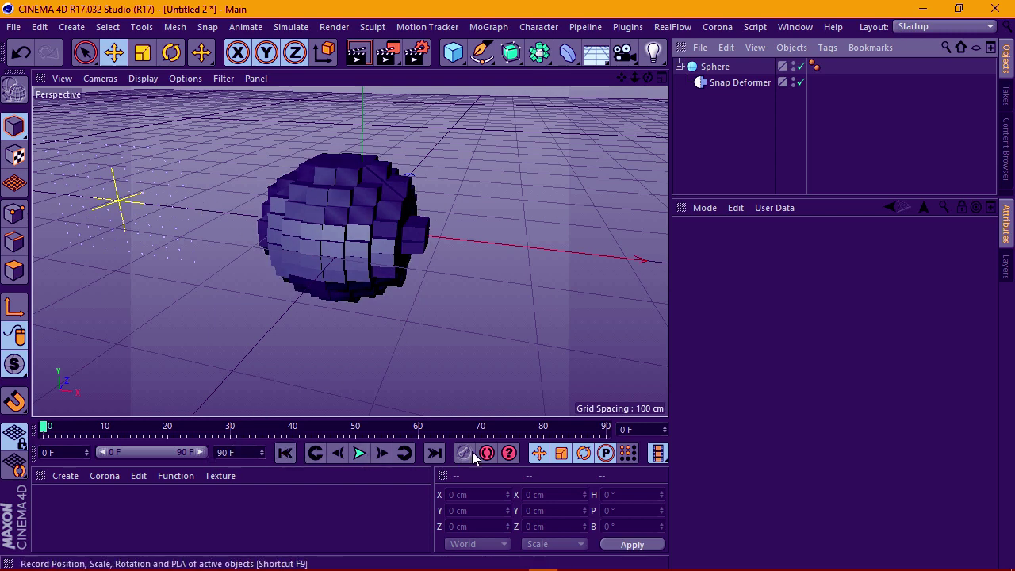
pyautogui.click(719, 82)
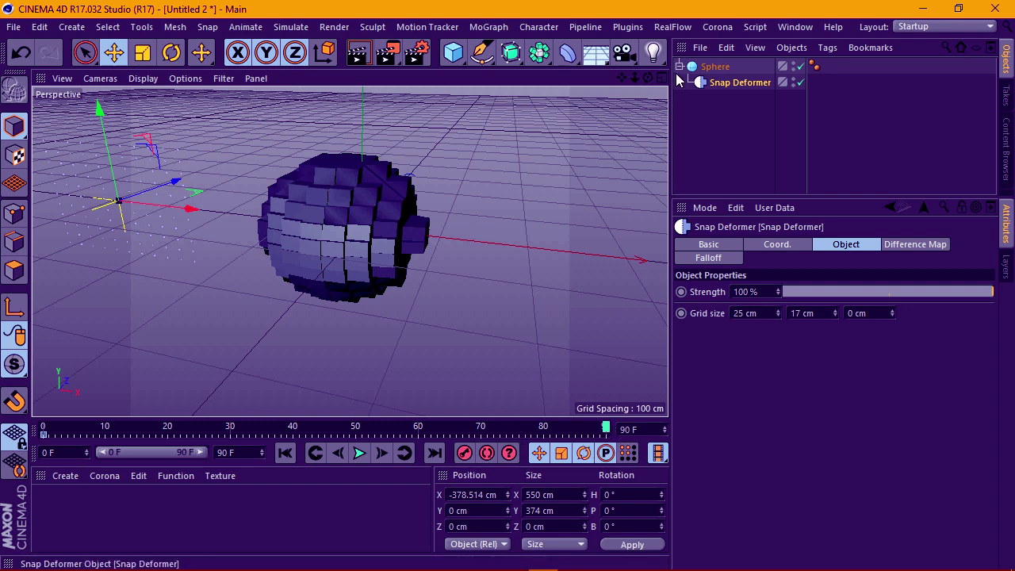
pyautogui.moveTo(187, 208); pyautogui.dragTo(587, 255)
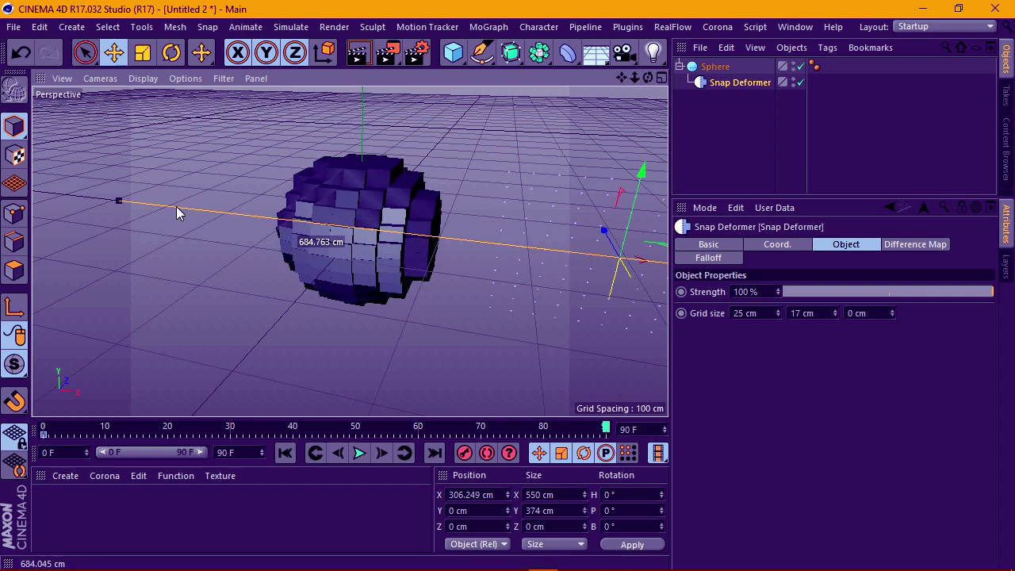
pyautogui.moveTo(179, 211); pyautogui.dragTo(160, 246)
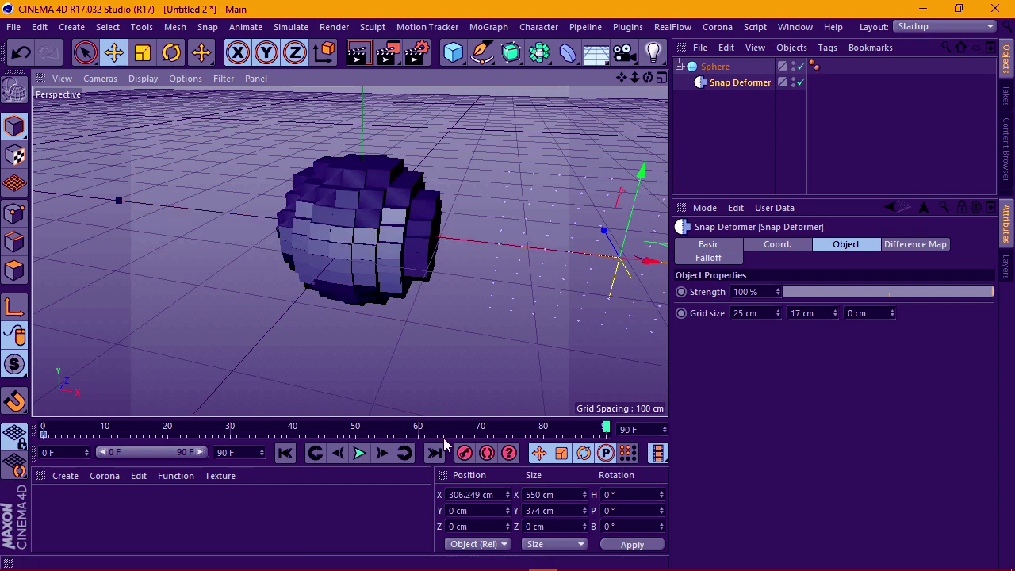
pyautogui.click(465, 454)
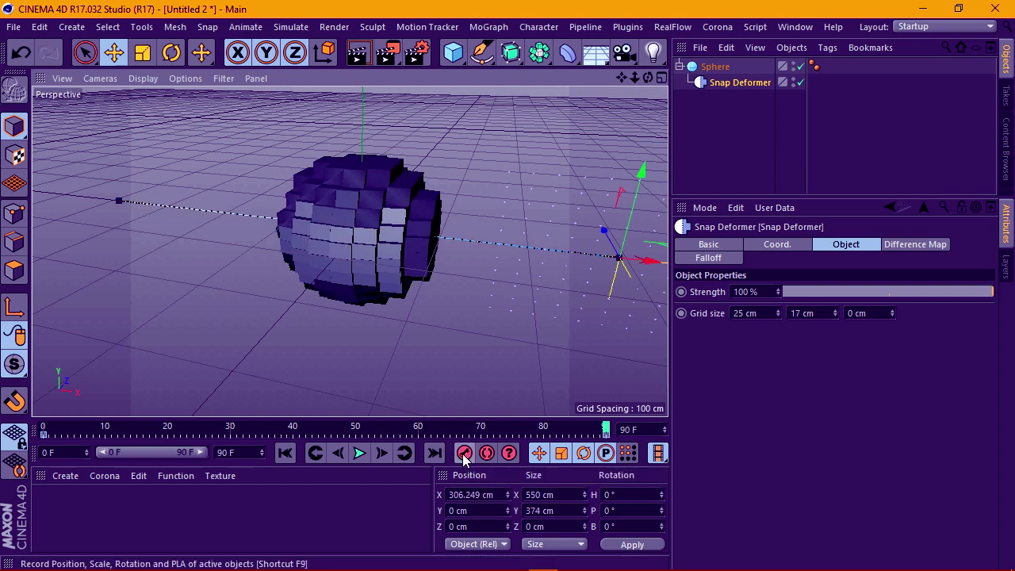
pyautogui.click(284, 452)
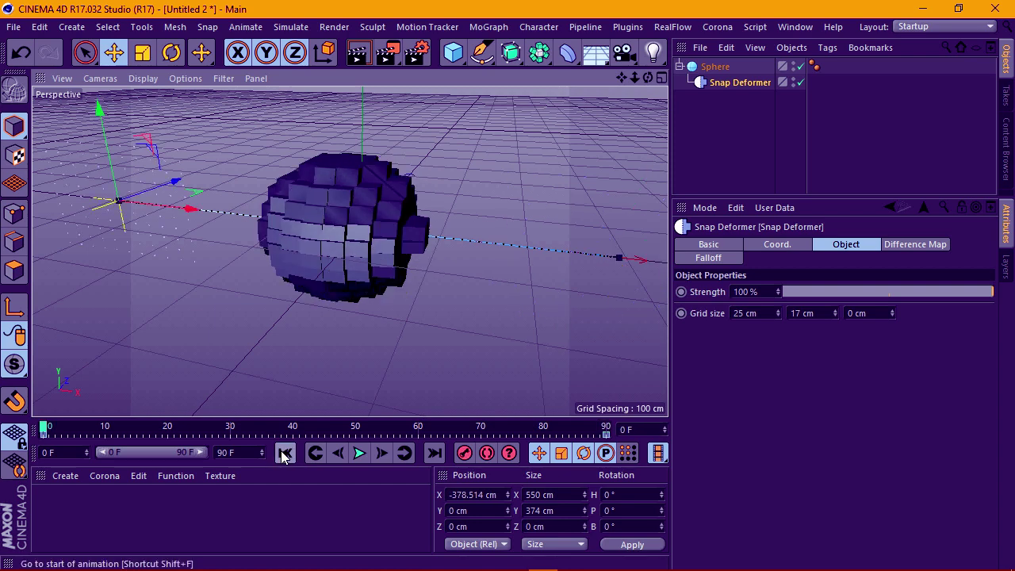
pyautogui.click(354, 455)
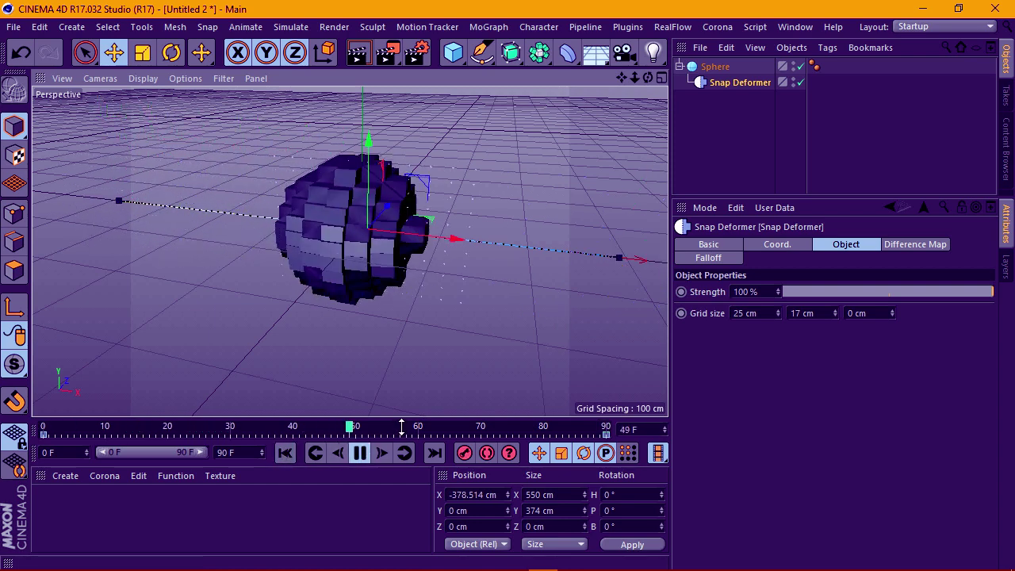
# Zoom during playback, then replay from the first frame and pause at frame 28.
pyautogui.scroll(5, 421, 254)
pyautogui.scroll(3, 382, 259)
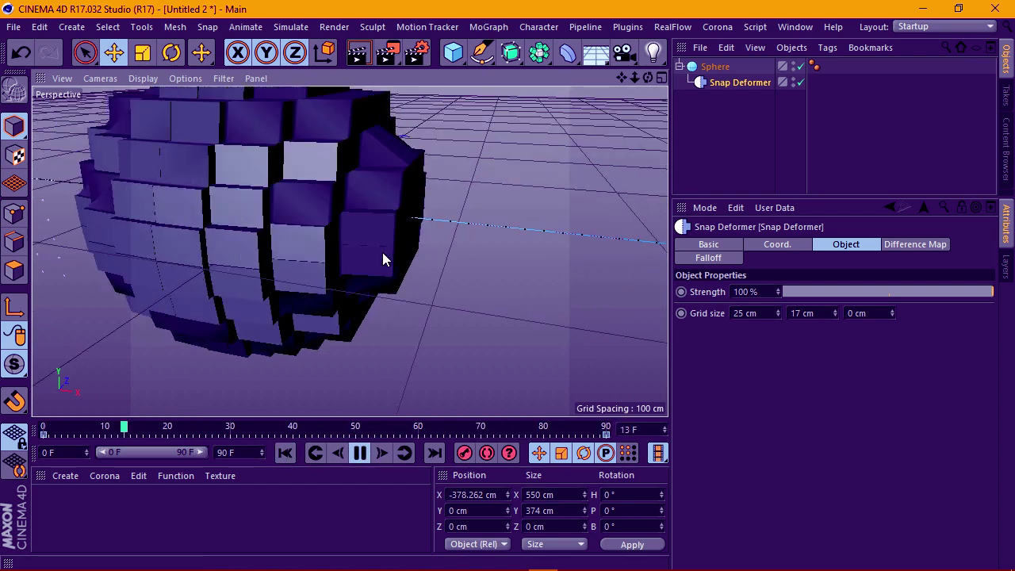
pyautogui.scroll(-3, 382, 253)
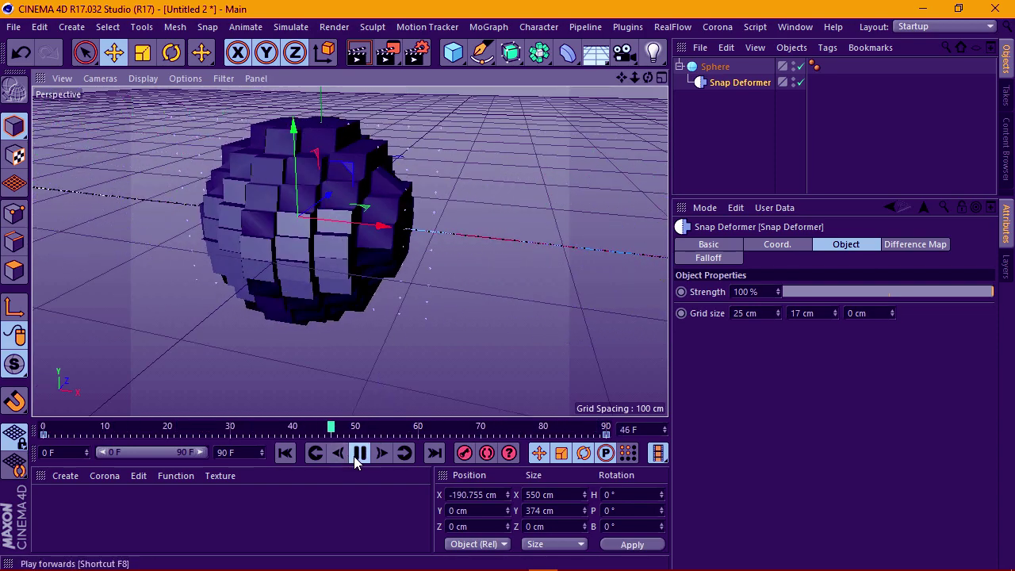
pyautogui.scroll(-2, 377, 298)
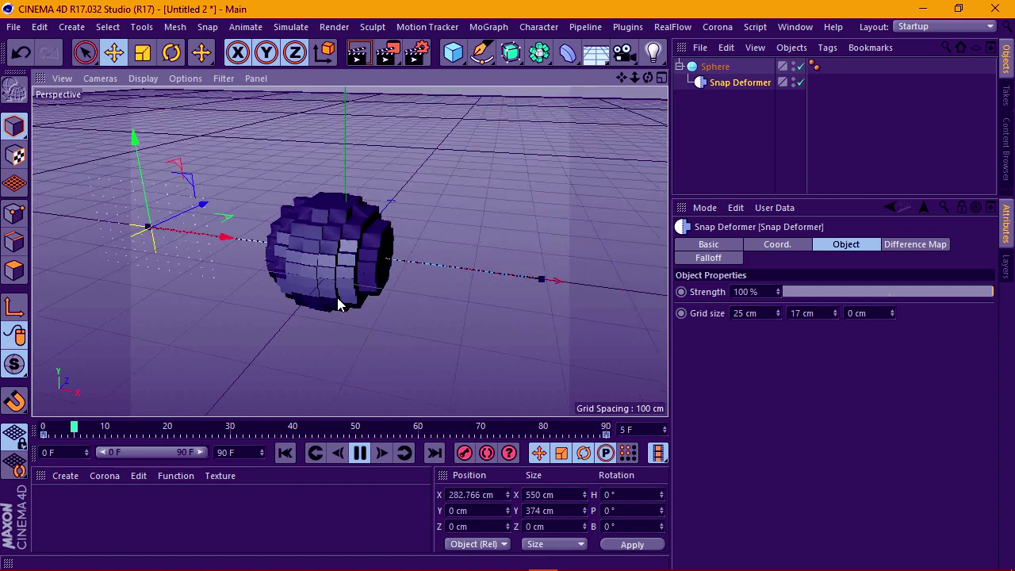
pyautogui.click(361, 452)
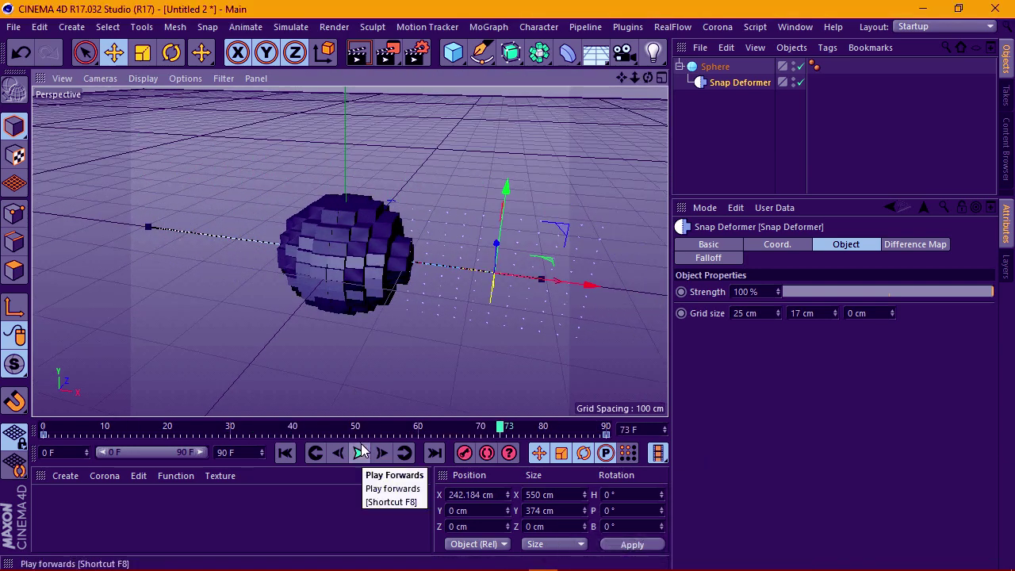
pyautogui.click(284, 452)
pyautogui.click(361, 452)
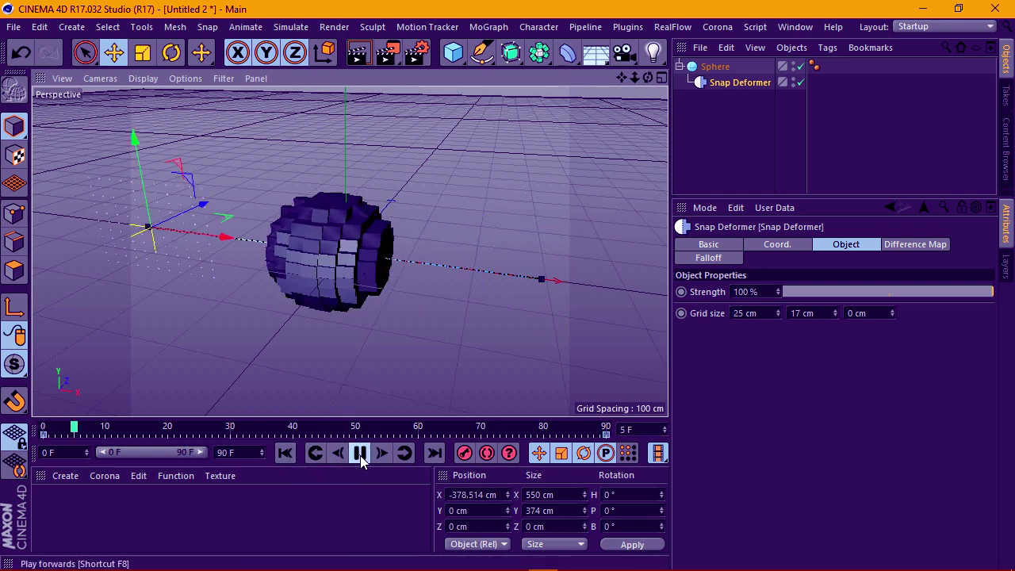
pyautogui.click(361, 453)
# Create a teal material with hue 160° and apply it to the sphere.
pyautogui.click(50, 478)
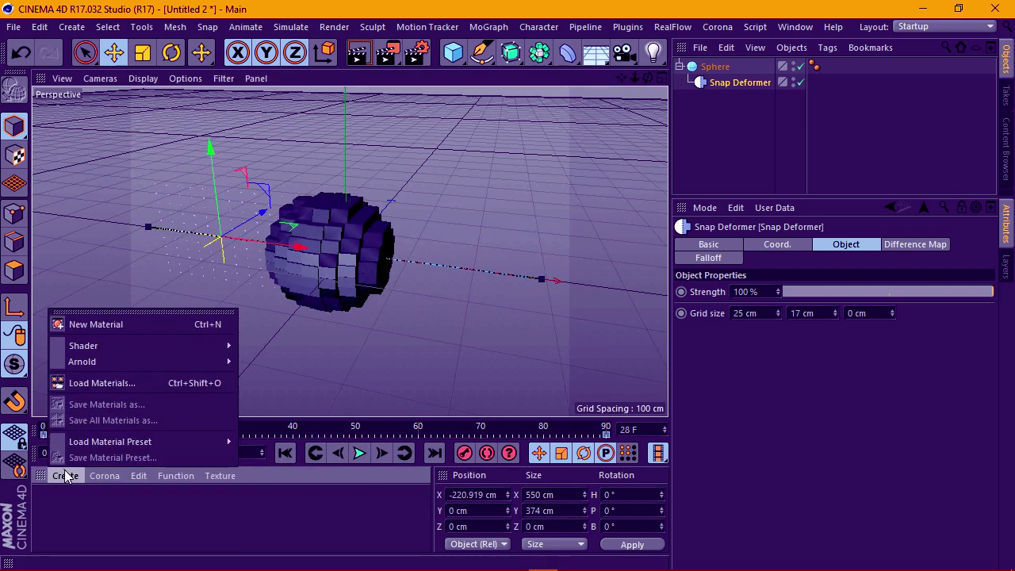
pyautogui.click(128, 326)
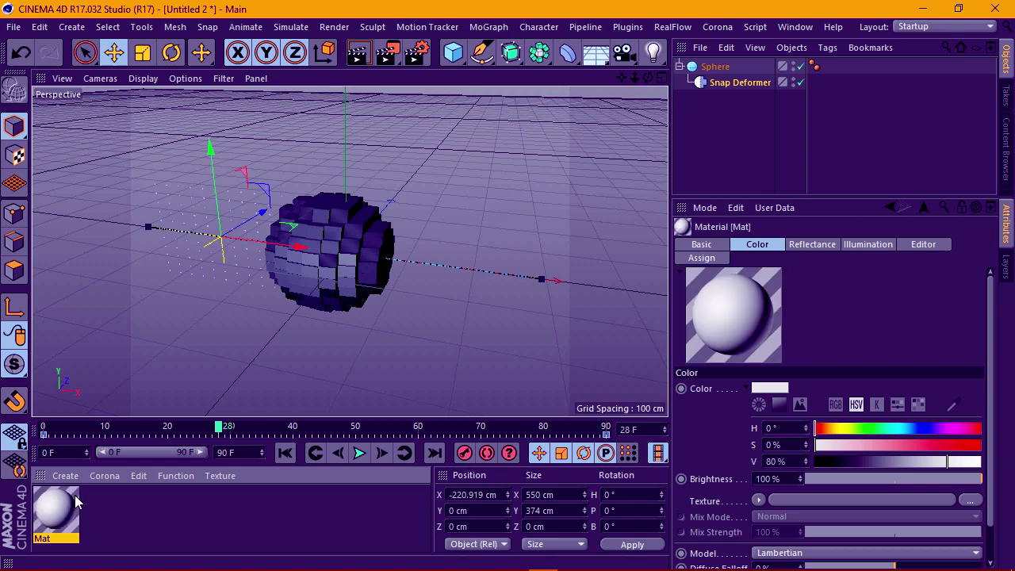
pyautogui.doubleClick(55, 511)
pyautogui.moveTo(549, 229)
pyautogui.mouseDown()
pyautogui.moveTo(544, 239)
pyautogui.moveTo(596, 227)
pyautogui.moveTo(623, 243)
pyautogui.moveTo(591, 229)
pyautogui.mouseUp()
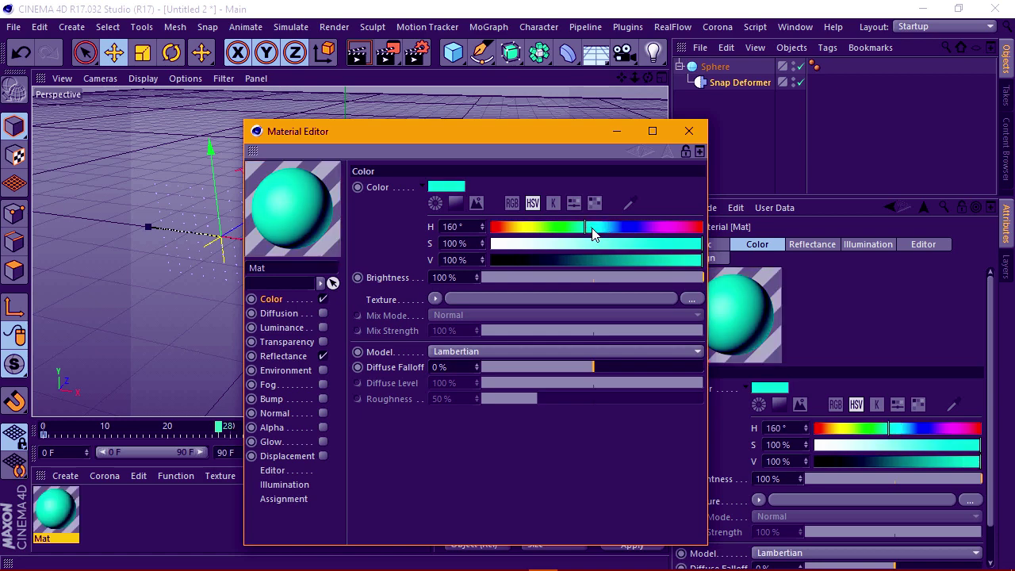
pyautogui.click(690, 131)
pyautogui.moveTo(56, 511); pyautogui.dragTo(309, 291)
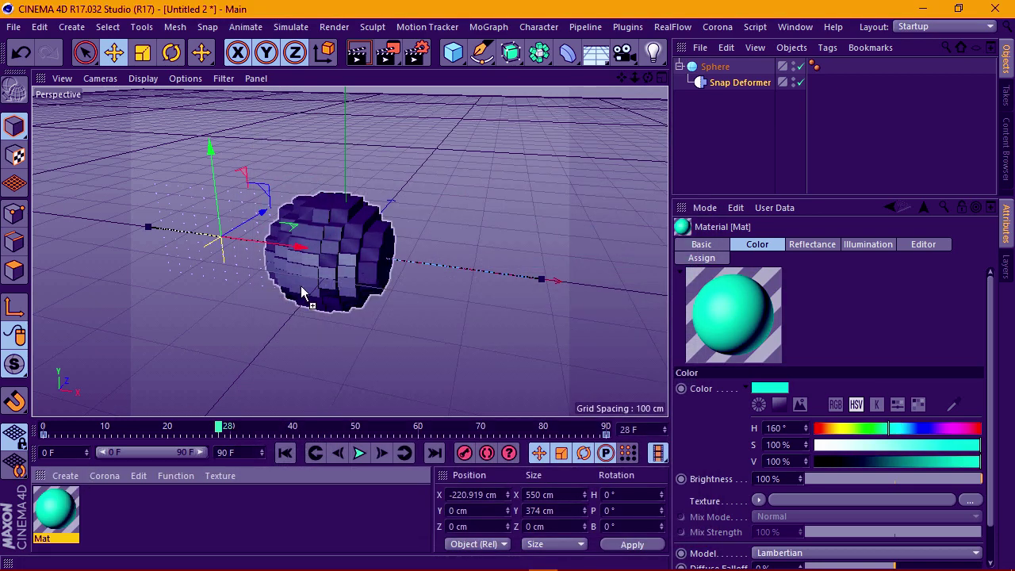
# Render a preview of the view and add a Light object.
pyautogui.scroll(2, 346, 260)
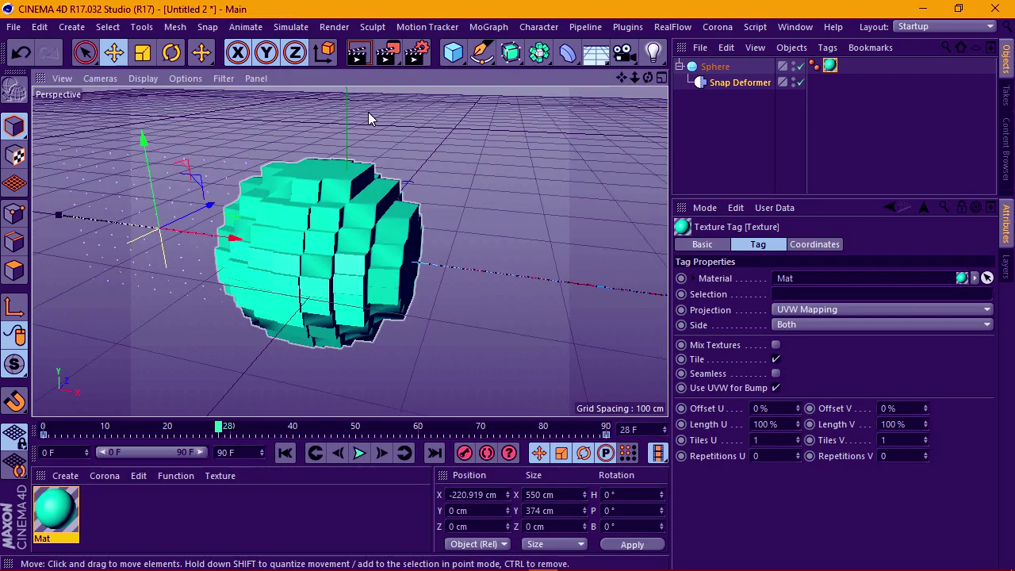
pyautogui.click(358, 52)
pyautogui.scroll(-2, 336, 215)
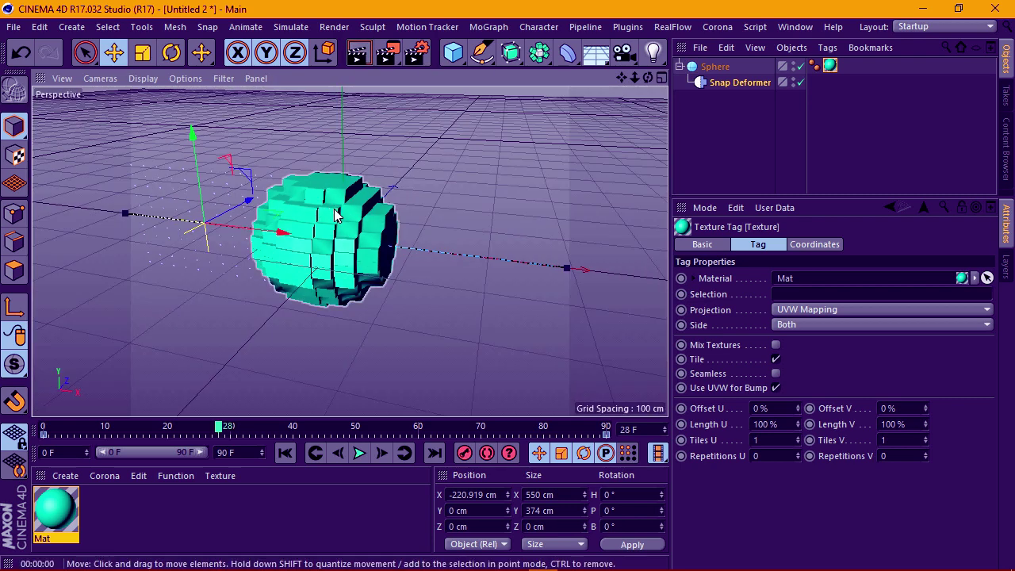
pyautogui.scroll(-2, 335, 214)
pyautogui.moveTo(656, 61); pyautogui.dragTo(690, 70)
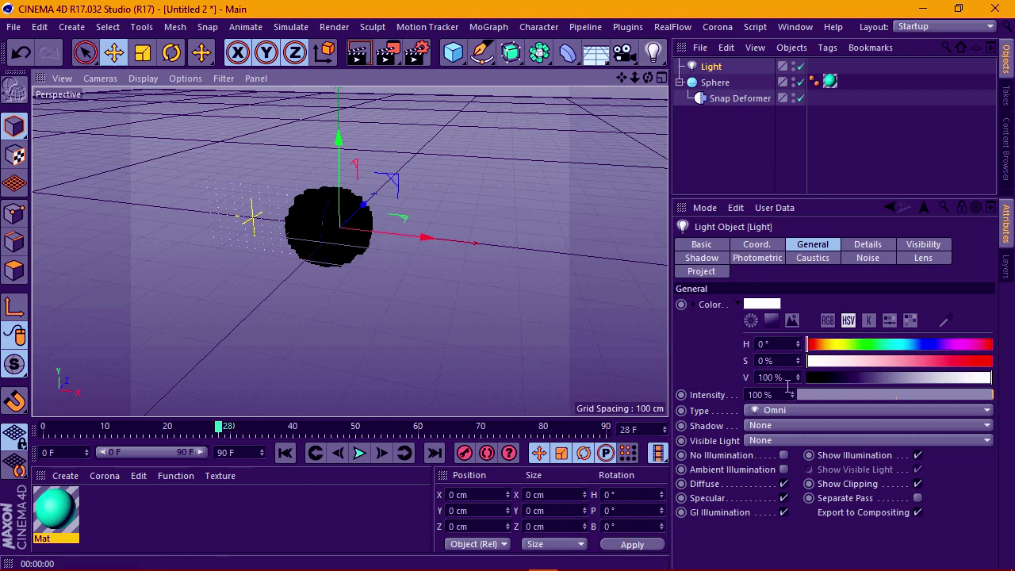
# Give the light Shadow Maps (Soft) shadows and switch to the four-view layout.
pyautogui.click(777, 425)
pyautogui.click(784, 441)
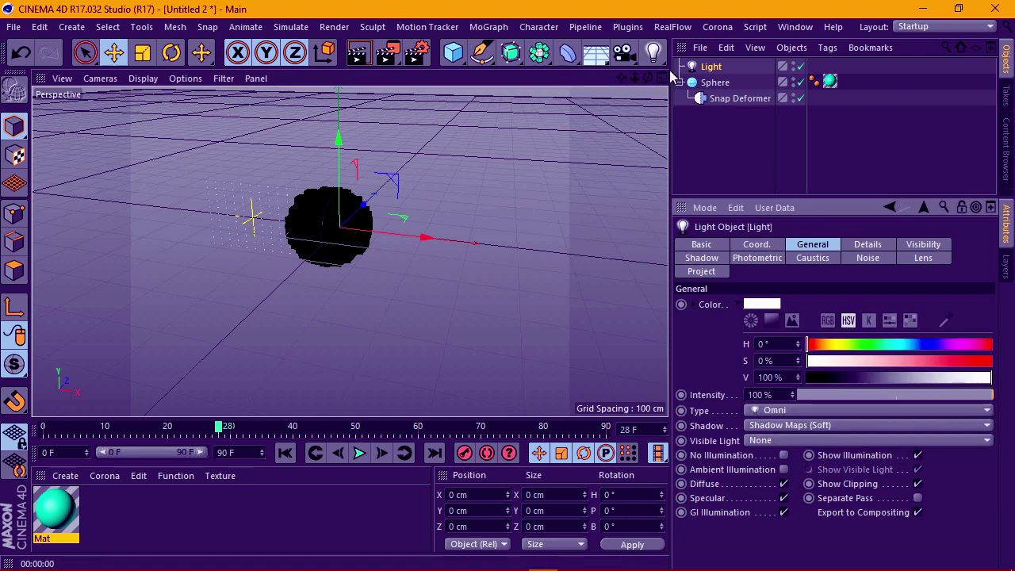
pyautogui.moveTo(671, 73); pyautogui.dragTo(507, 73)
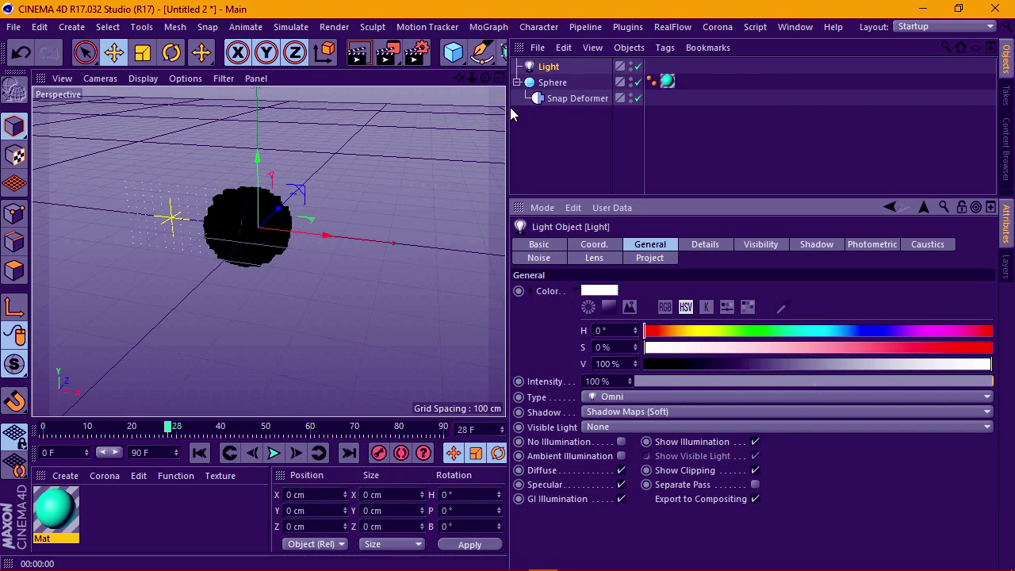
pyautogui.moveTo(515, 109); pyautogui.dragTo(682, 109)
pyautogui.middleClick(427, 193)
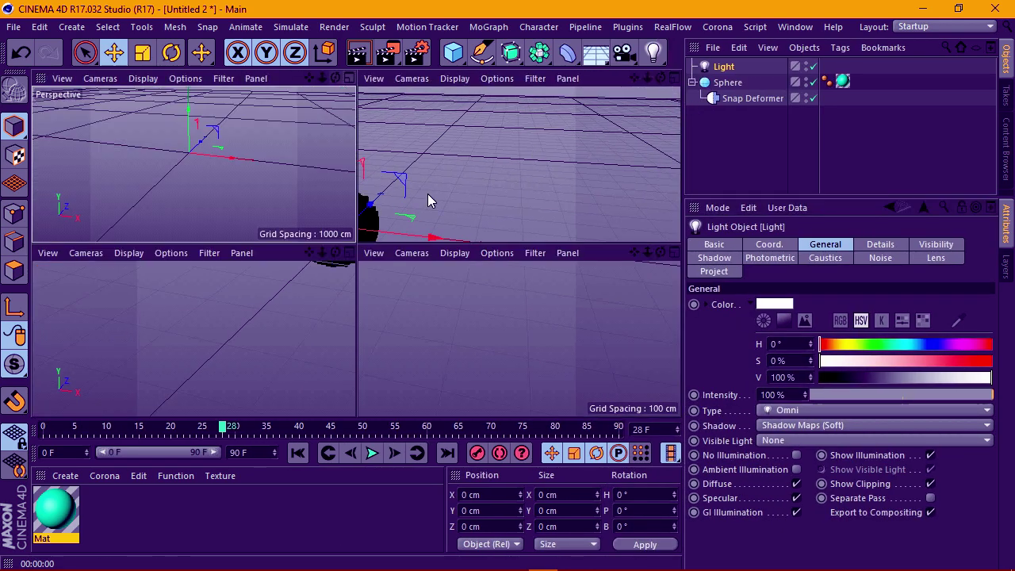
# Position the light at X -329.143, Y 35.265, Z -352.653 cm behind the sphere.
pyautogui.moveTo(215, 339)
pyautogui.mouseDown()
pyautogui.moveTo(136, 330)
pyautogui.moveTo(137, 302)
pyautogui.mouseUp()
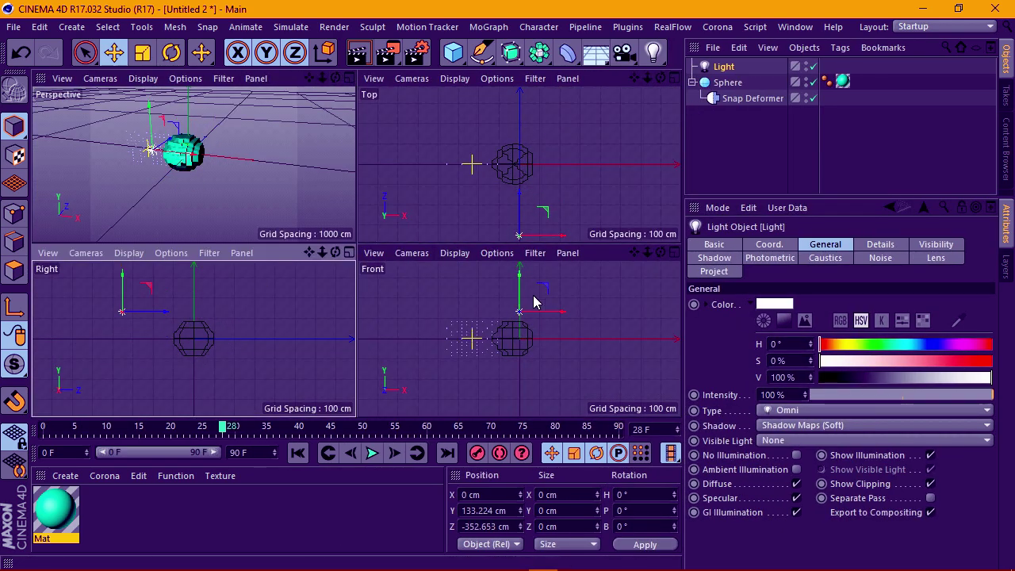
pyautogui.moveTo(541, 312); pyautogui.dragTo(485, 315)
pyautogui.click(143, 295)
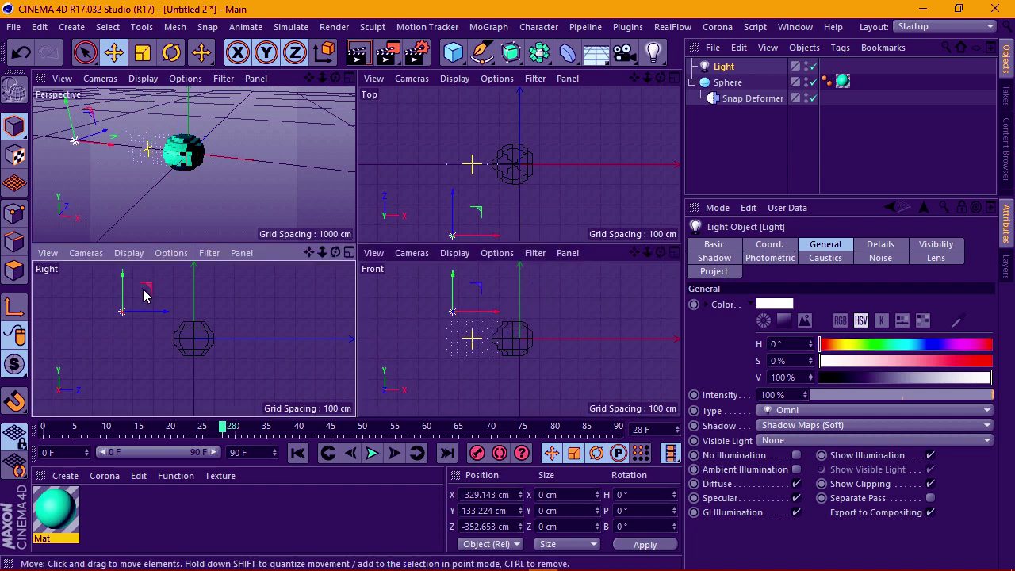
pyautogui.click(723, 67)
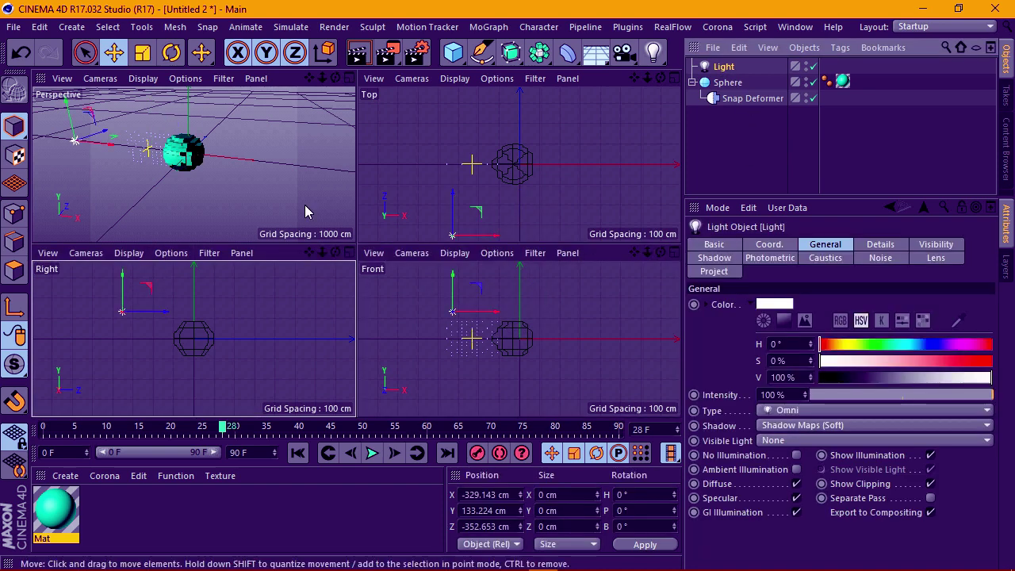
pyautogui.moveTo(124, 284); pyautogui.dragTo(121, 312)
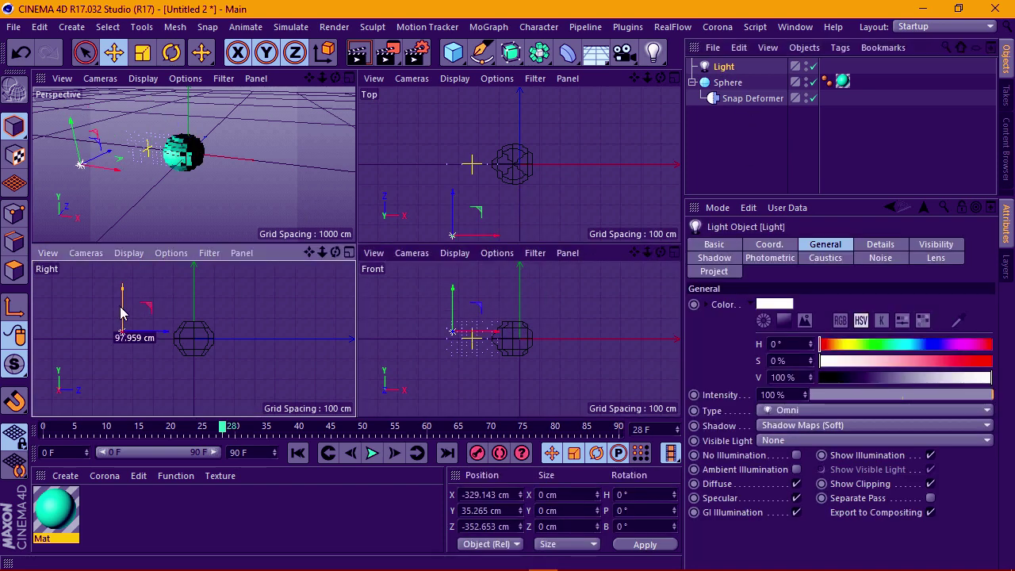
pyautogui.click(346, 79)
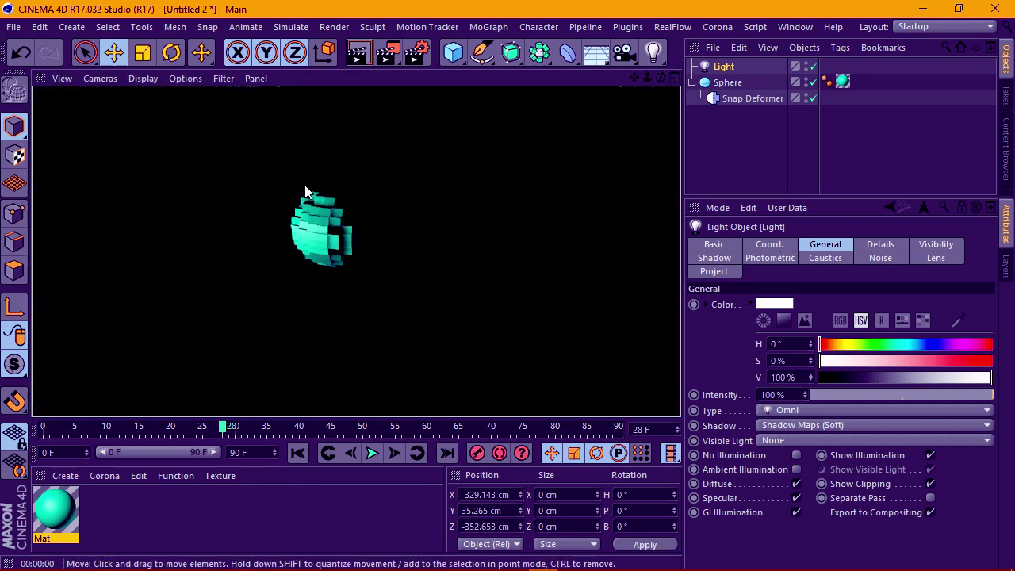
pyautogui.scroll(3, 306, 192)
# Add a second light with Ambient Illumination at 32% intensity and render to check.
pyautogui.click(655, 53)
pyautogui.click(703, 75)
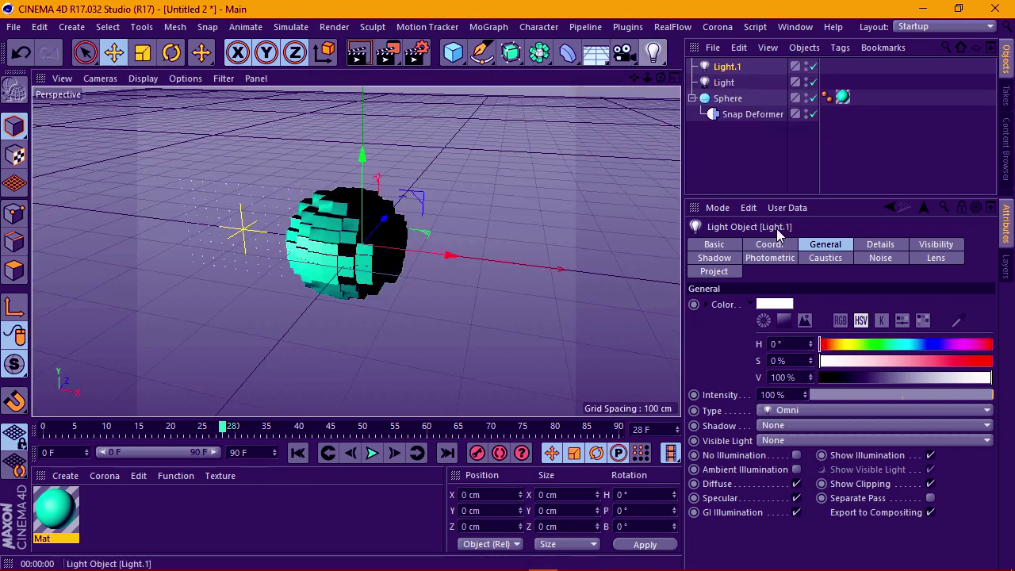
pyautogui.click(796, 467)
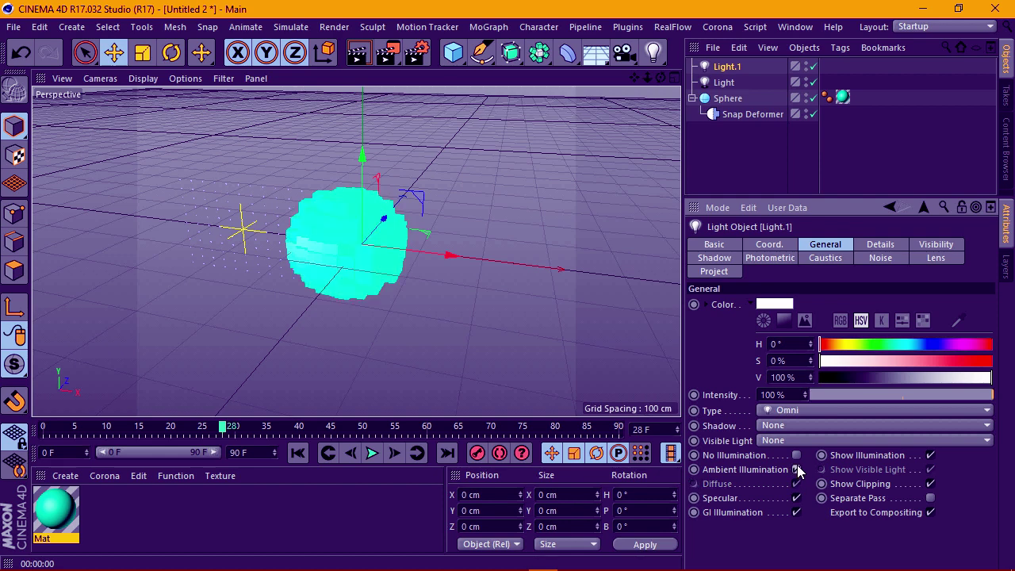
pyautogui.click(913, 395)
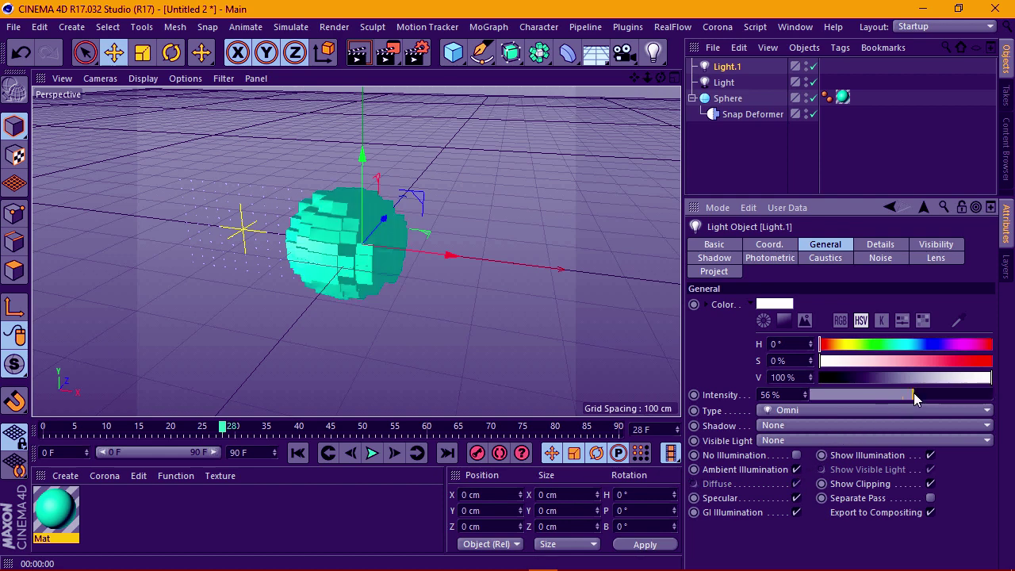
pyautogui.click(365, 57)
pyautogui.click(870, 399)
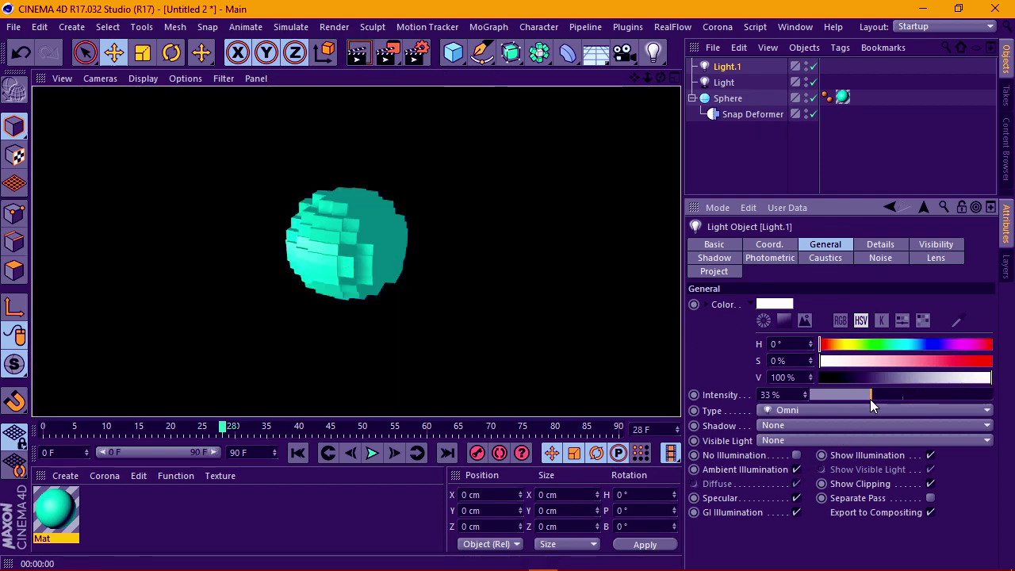
pyautogui.click(870, 399)
pyautogui.click(367, 57)
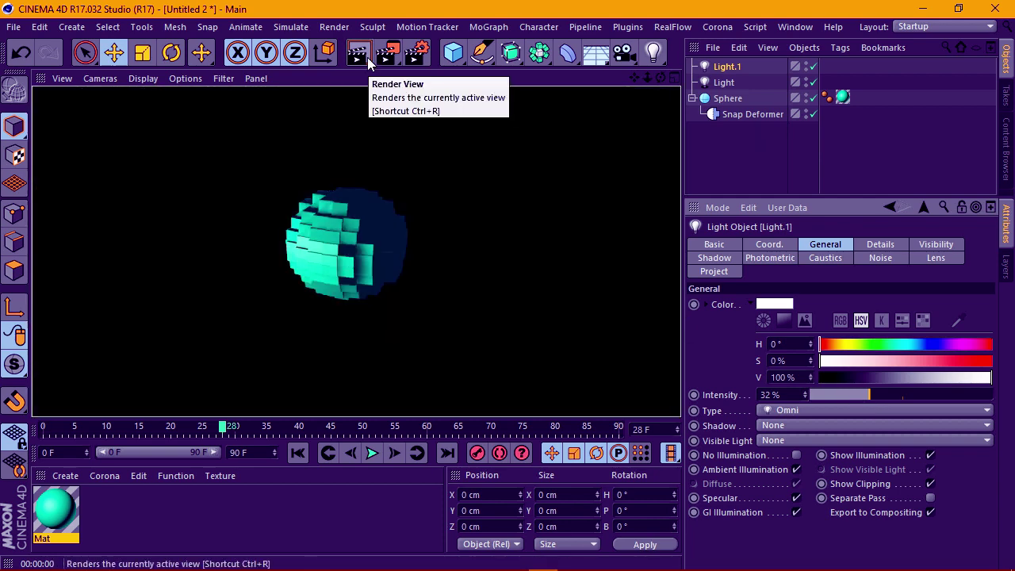
# Replay the snap animation from the start, stopping at frame 76.
pyautogui.click(300, 449)
pyautogui.click(373, 452)
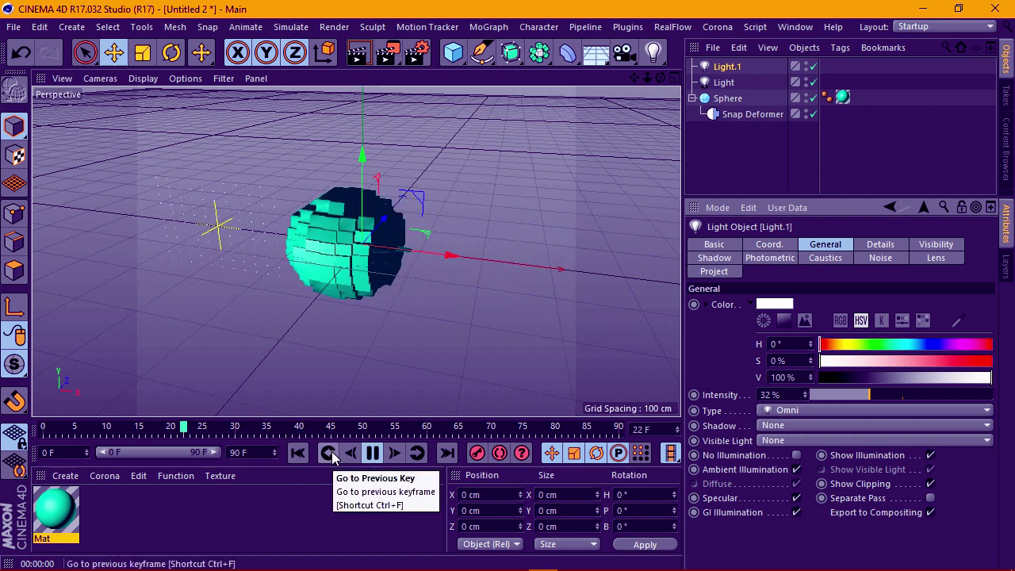
pyautogui.click(373, 454)
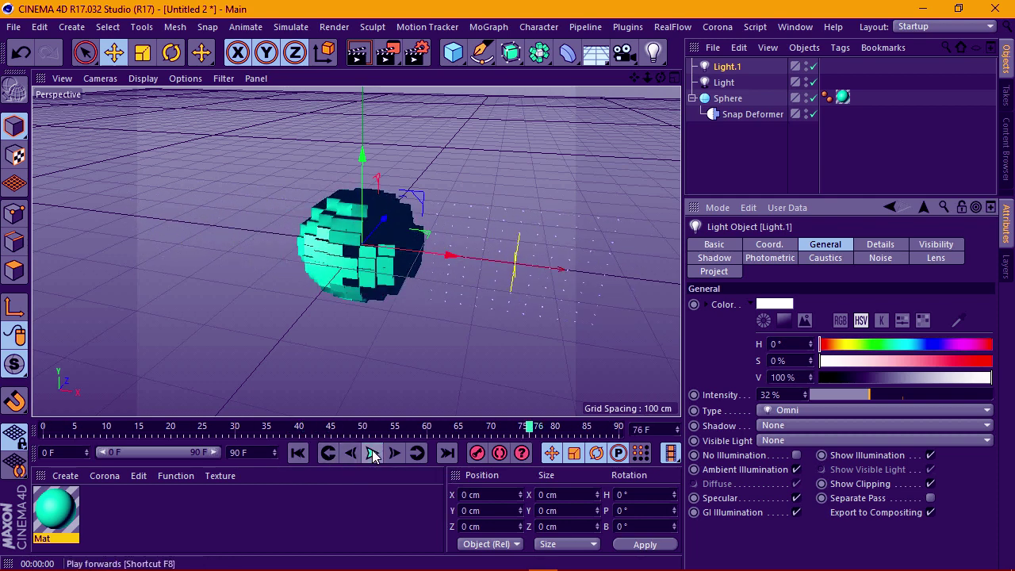